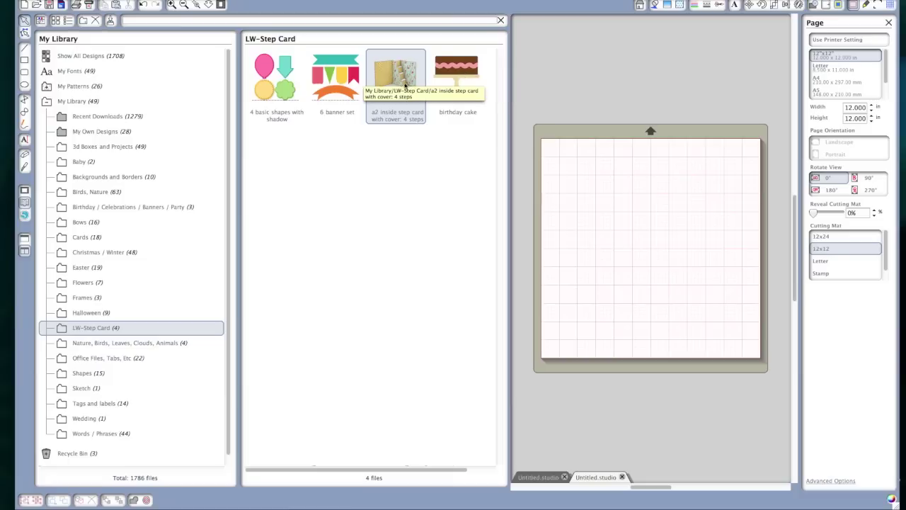
# Place the a2 inside step card design on the mat, widen the work area, and position it
pyautogui.moveTo(398, 79); pyautogui.dragTo(621, 201)
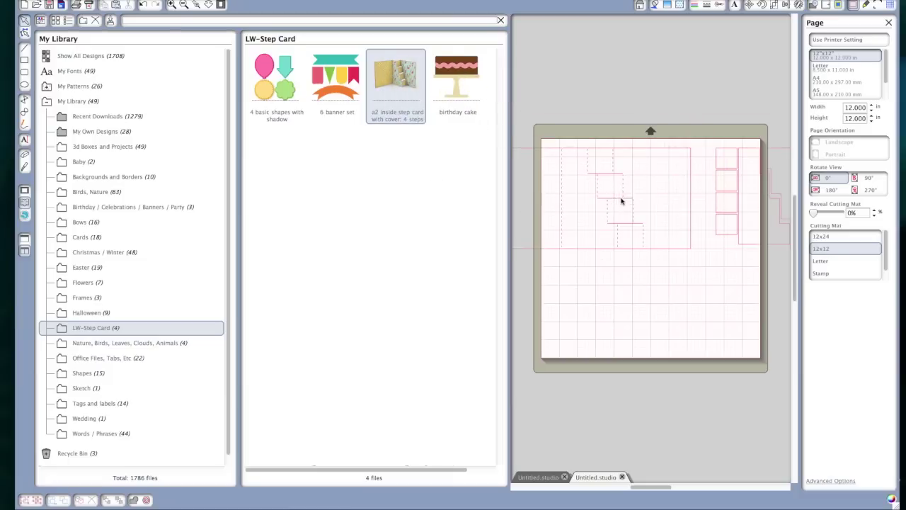
pyautogui.moveTo(512, 339); pyautogui.dragTo(167, 334)
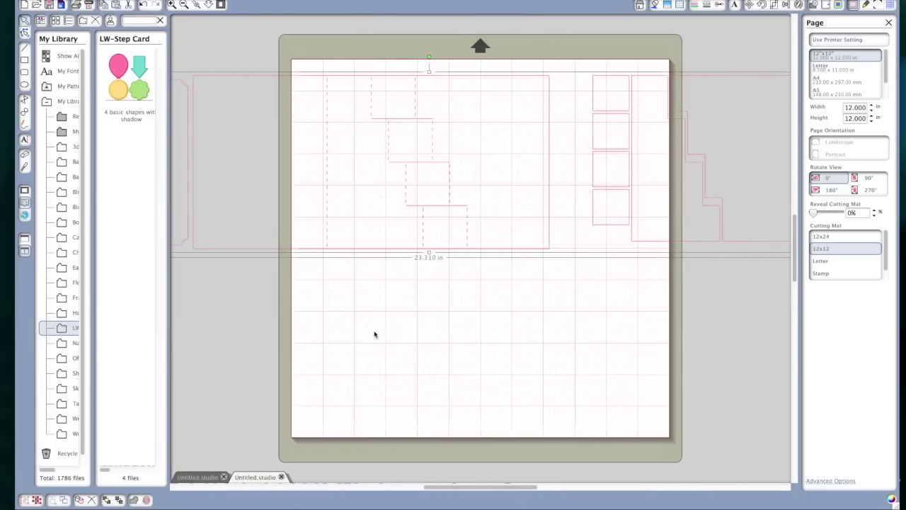
pyautogui.click(374, 331)
pyautogui.moveTo(427, 248); pyautogui.dragTo(533, 251)
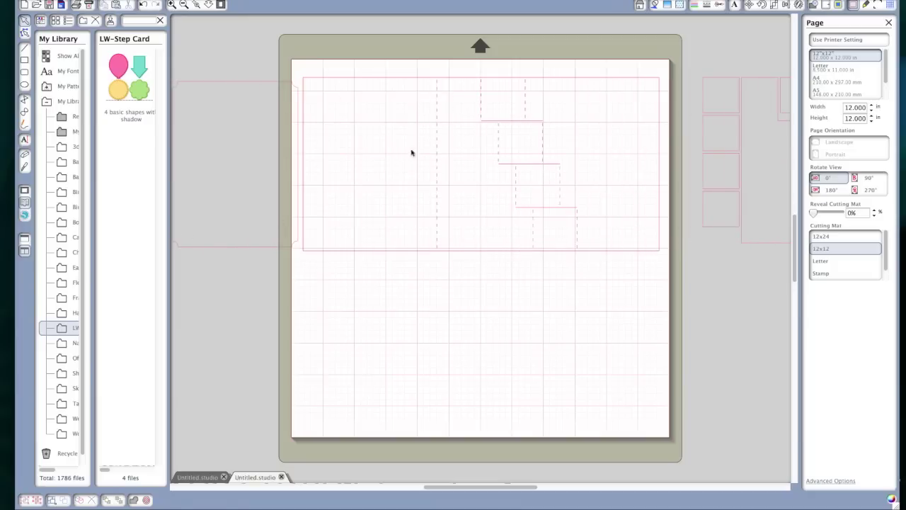
pyautogui.moveTo(560, 253); pyautogui.dragTo(414, 258)
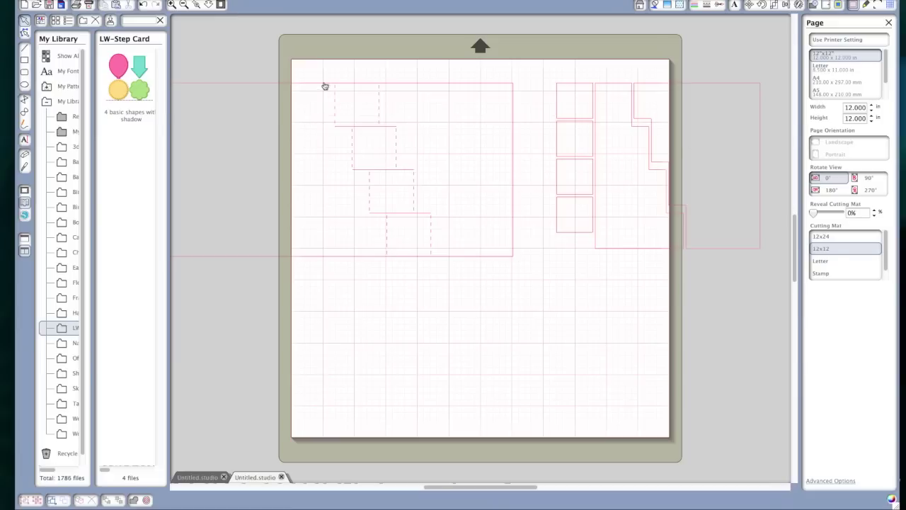
pyautogui.moveTo(323, 85); pyautogui.dragTo(314, 83)
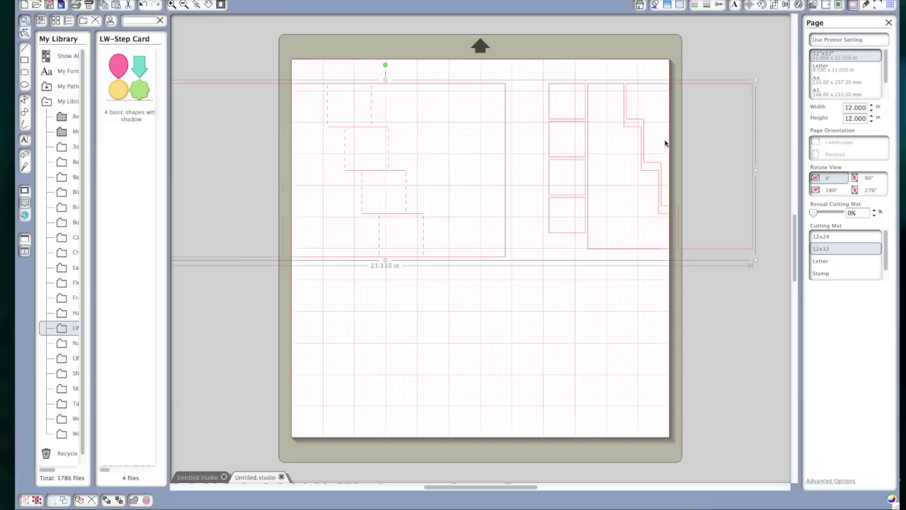
pyautogui.moveTo(541, 79); pyautogui.dragTo(659, 71)
# Ungroup the step card design into its separate pieces
pyautogui.moveTo(483, 85); pyautogui.dragTo(697, 94)
pyautogui.click(550, 97)
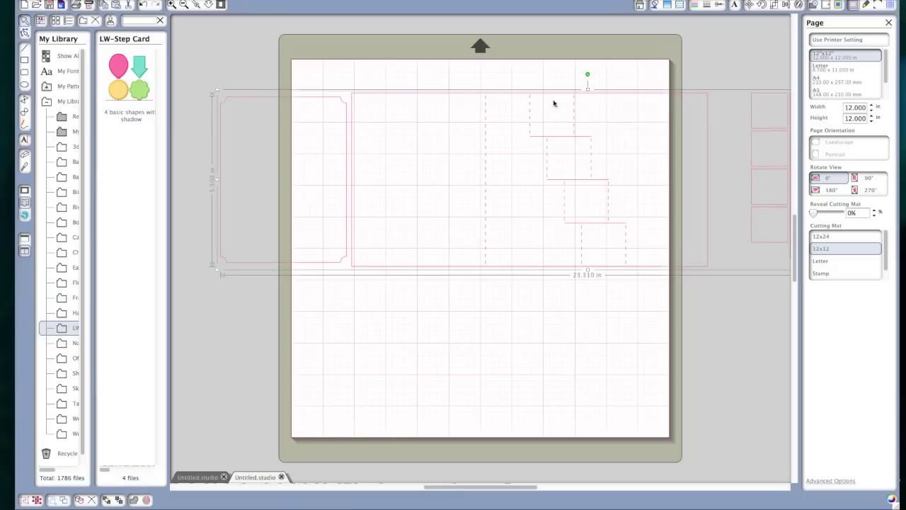
pyautogui.rightClick(562, 151)
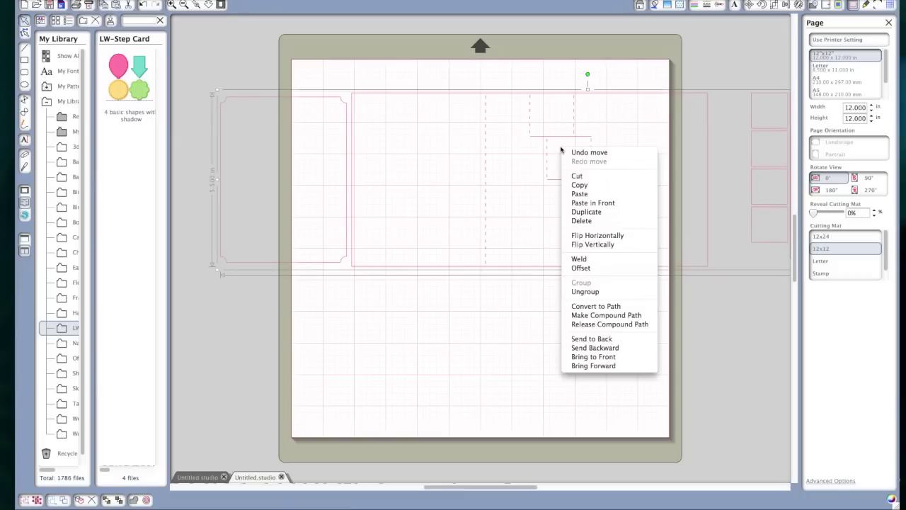
pyautogui.click(585, 291)
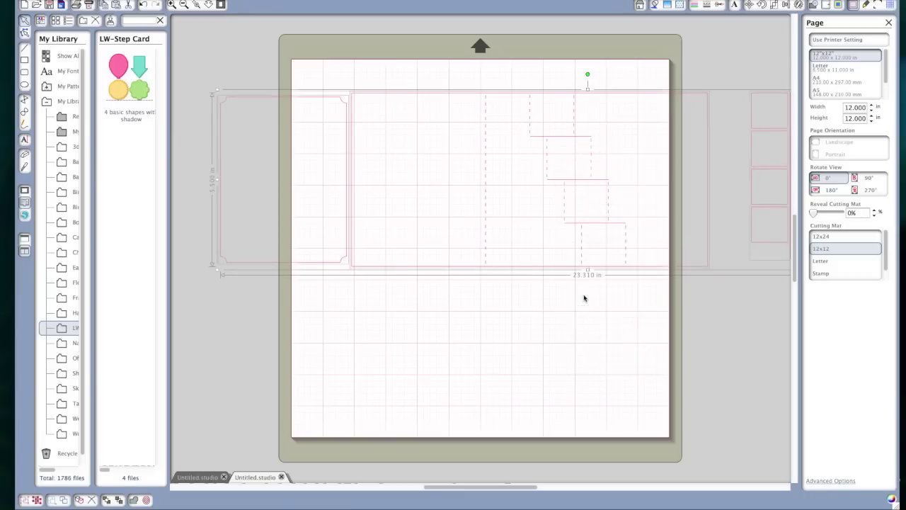
# Put the cover panel on the mat and the stepped insert aside, then reopen the library
pyautogui.click(567, 340)
pyautogui.moveTo(298, 101); pyautogui.dragTo(410, 243)
pyautogui.moveTo(476, 91); pyautogui.dragTo(776, 253)
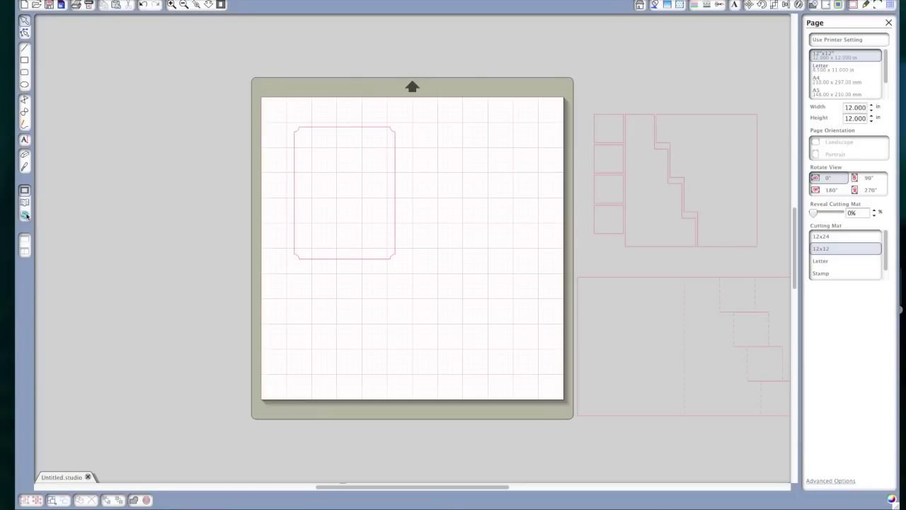
pyautogui.click(27, 204)
pyautogui.click(443, 86)
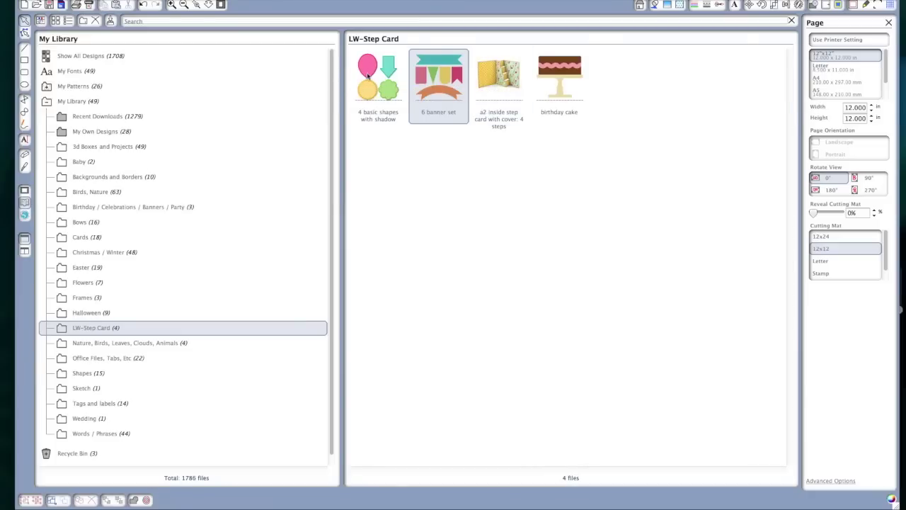
# Add the 4 basic shapes with shadow design and ungroup it
pyautogui.doubleClick(368, 89)
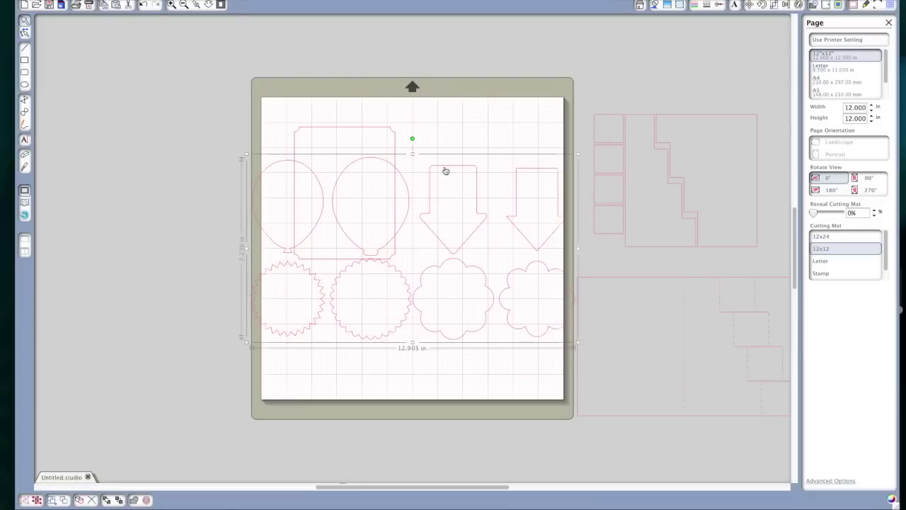
pyautogui.moveTo(445, 169); pyautogui.dragTo(409, 289)
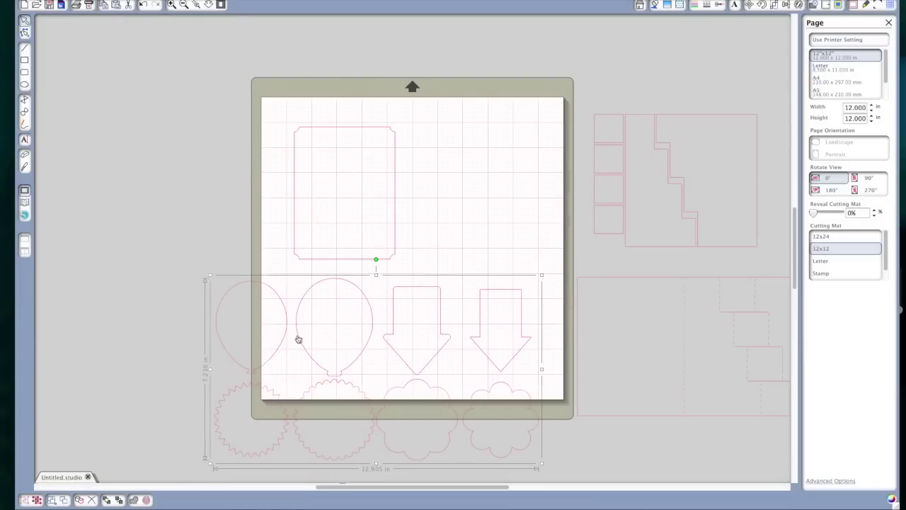
pyautogui.rightClick(345, 317)
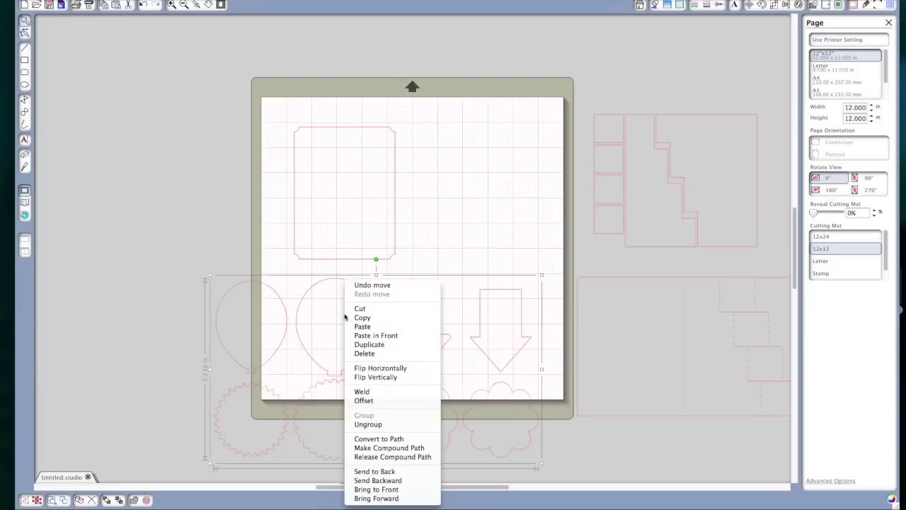
pyautogui.click(394, 425)
# Move the two balloons off the mat and delete the arrows and other shapes
pyautogui.click(107, 303)
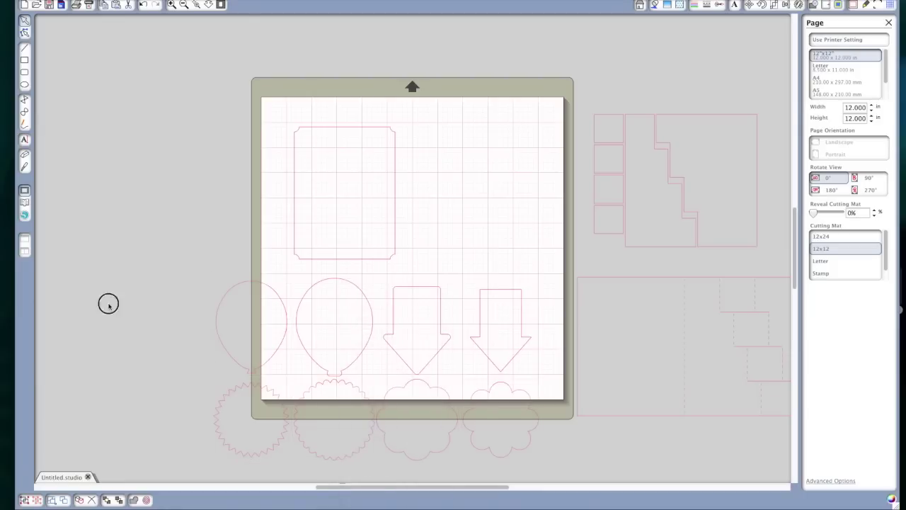
pyautogui.click(275, 298)
pyautogui.keyDown('shift'); pyautogui.click(338, 318); pyautogui.keyUp('shift')
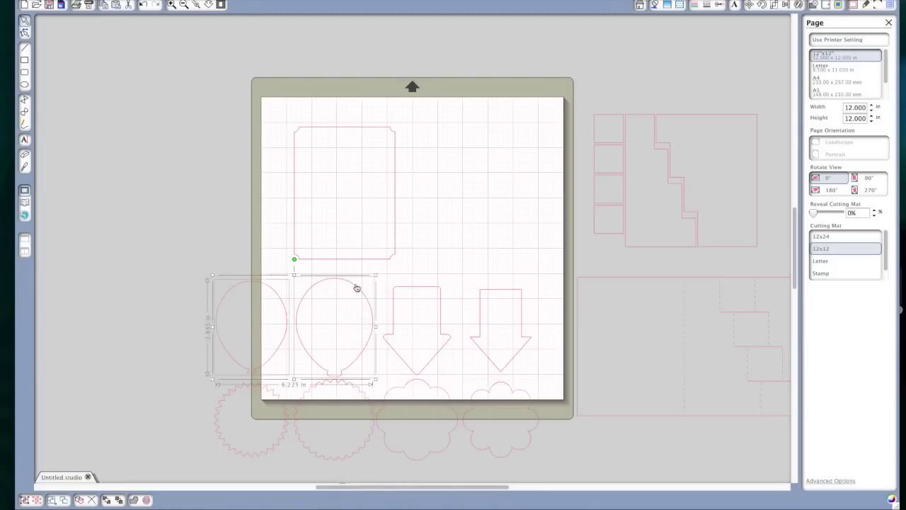
pyautogui.moveTo(359, 288); pyautogui.dragTo(219, 156)
pyautogui.click(293, 304)
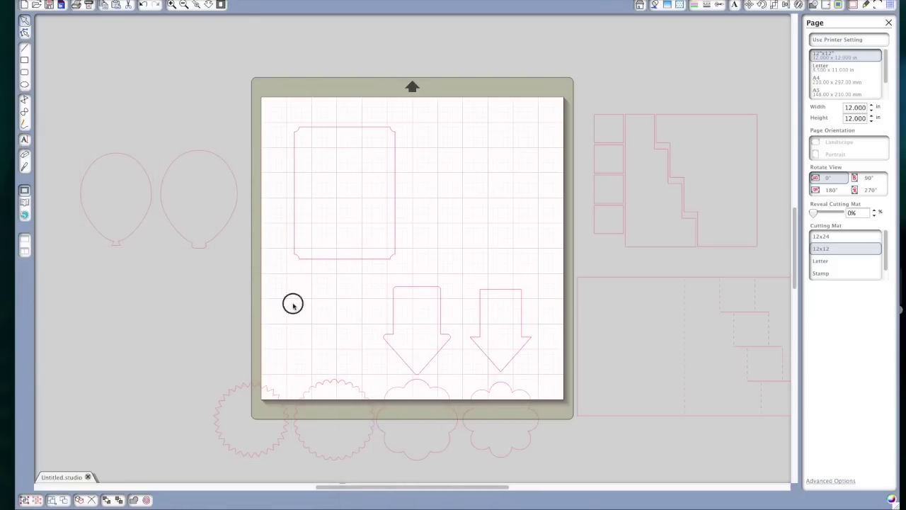
pyautogui.moveTo(240, 281); pyautogui.dragTo(515, 446)
pyautogui.press('Delete')
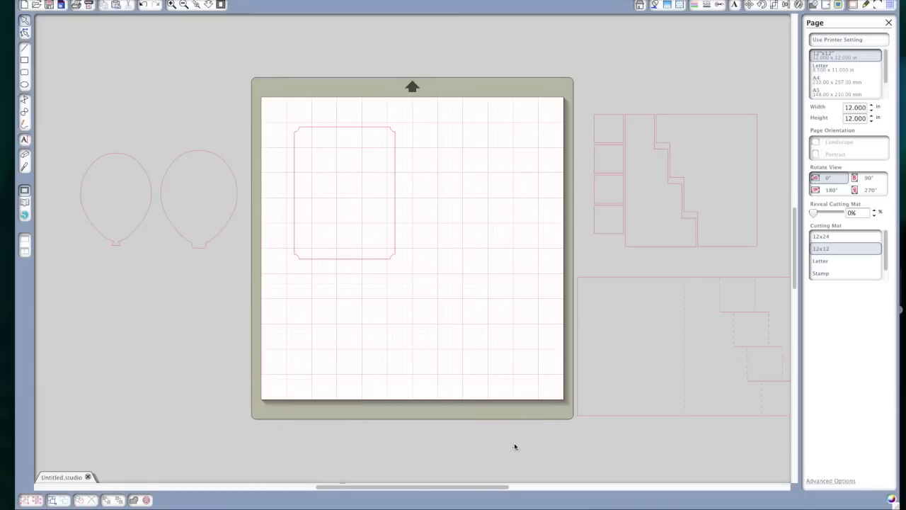
pyautogui.click(179, 238)
# Overlap the balloon with its shadow layer and move it onto the card panel
pyautogui.moveTo(127, 239); pyautogui.dragTo(210, 246)
pyautogui.moveTo(150, 139); pyautogui.dragTo(226, 244)
pyautogui.moveTo(222, 166); pyautogui.dragTo(381, 150)
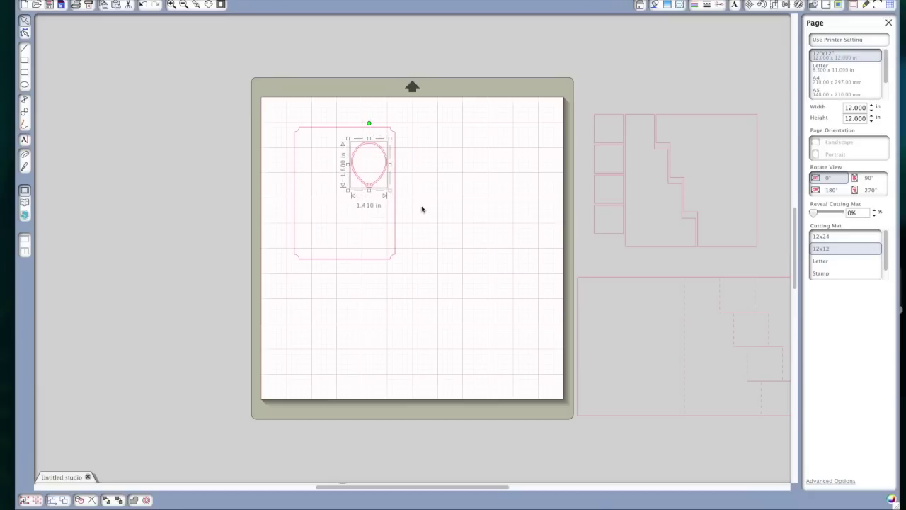
# Duplicate the balloon twice and arrange the copies along the panel's top
pyautogui.rightClick(375, 173)
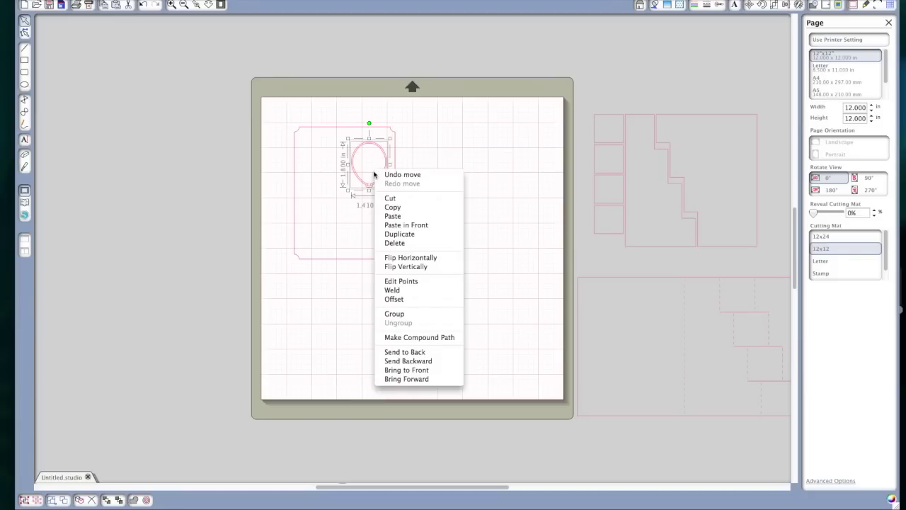
pyautogui.click(401, 235)
pyautogui.moveTo(390, 182); pyautogui.dragTo(353, 209)
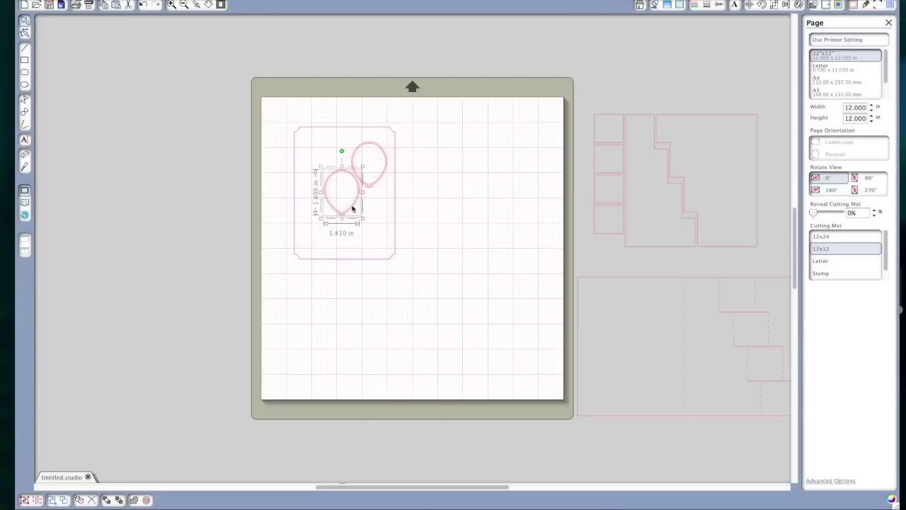
pyautogui.rightClick(352, 207)
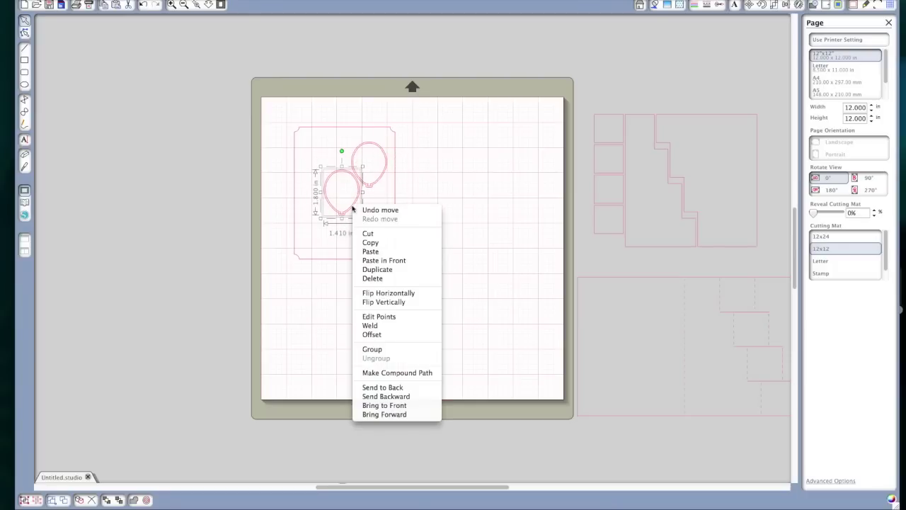
pyautogui.click(386, 274)
pyautogui.moveTo(354, 217); pyautogui.dragTo(322, 179)
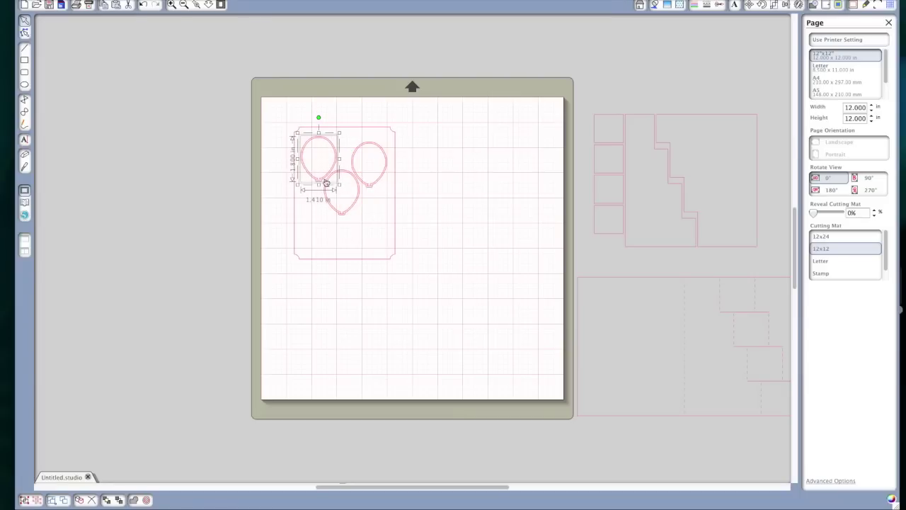
pyautogui.click(428, 237)
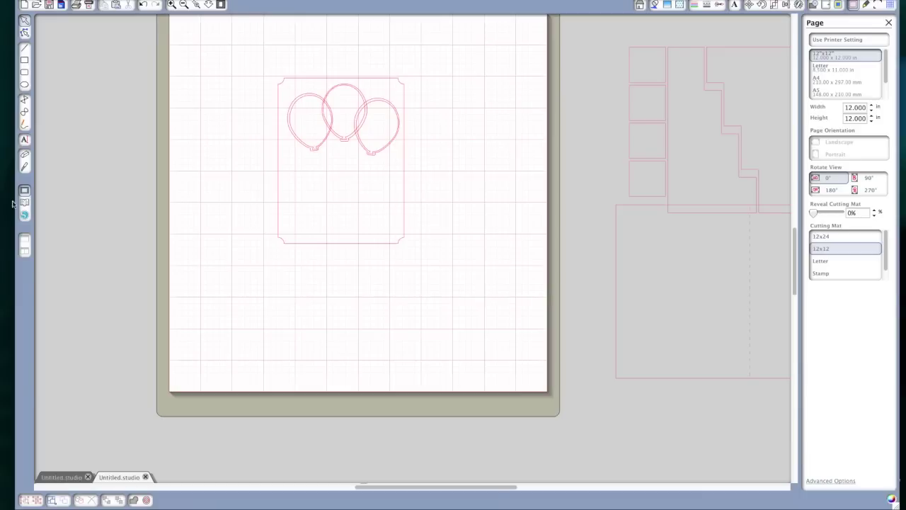
# Add the 6 banner set design below the balloons and ungroup it
pyautogui.click(26, 204)
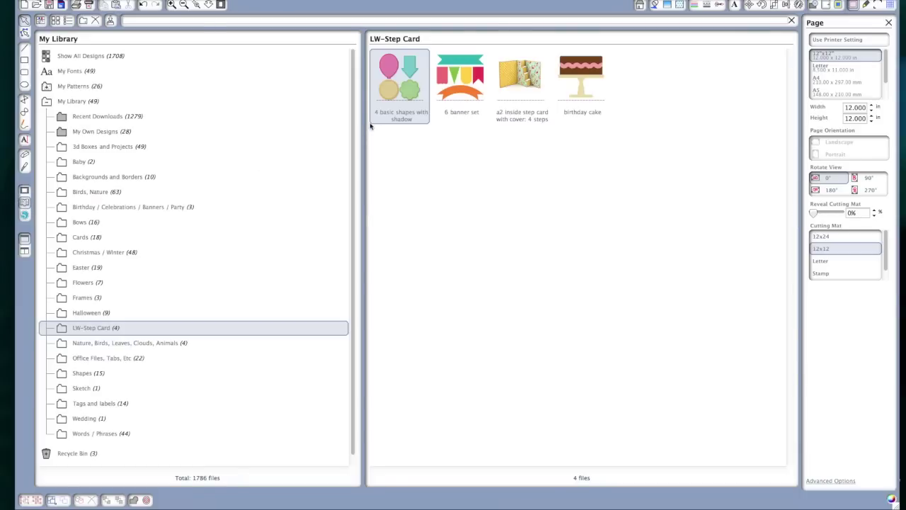
pyautogui.doubleClick(463, 97)
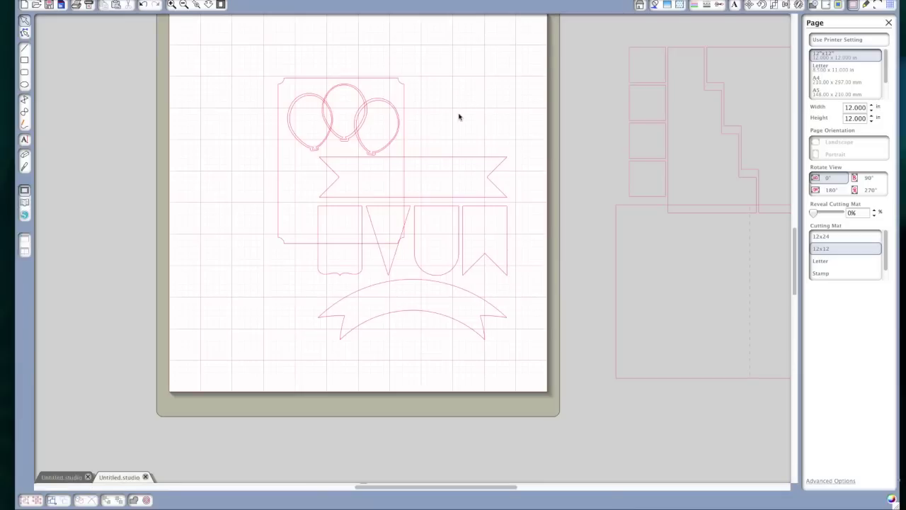
pyautogui.moveTo(453, 159); pyautogui.dragTo(419, 264)
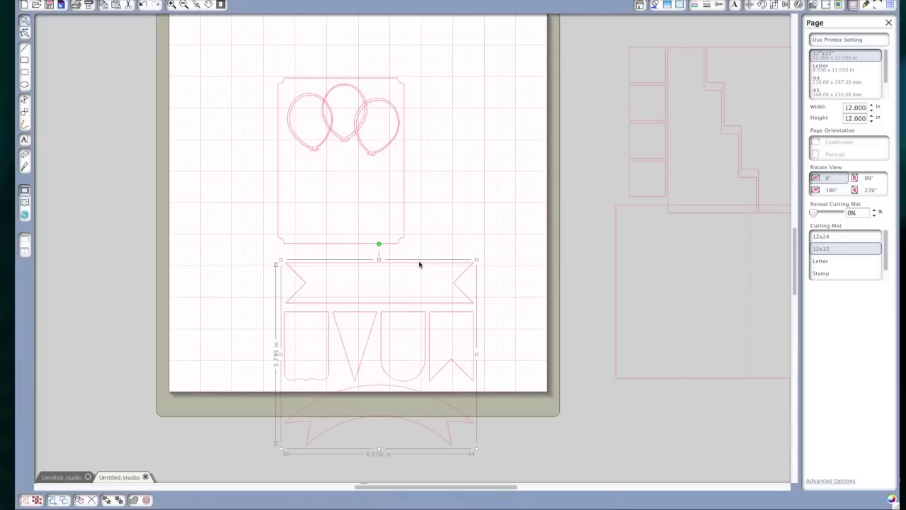
pyautogui.rightClick(419, 264)
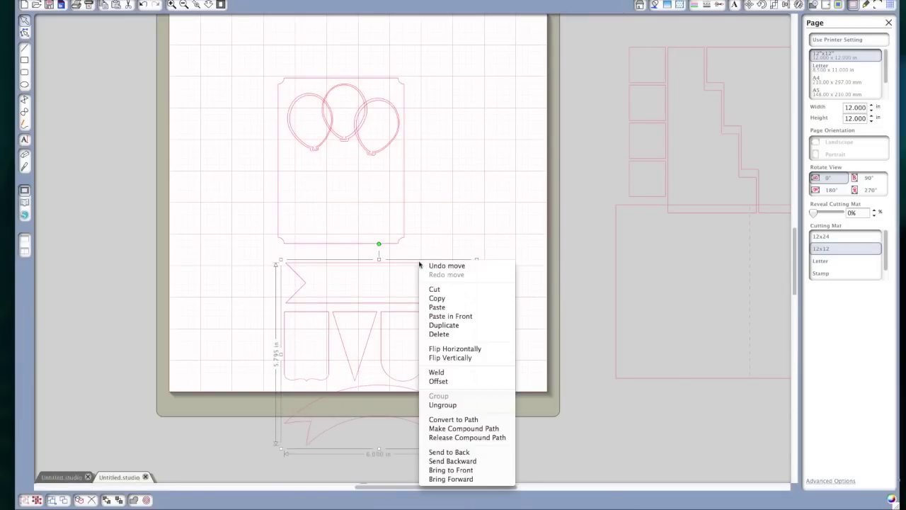
pyautogui.click(449, 404)
pyautogui.click(519, 402)
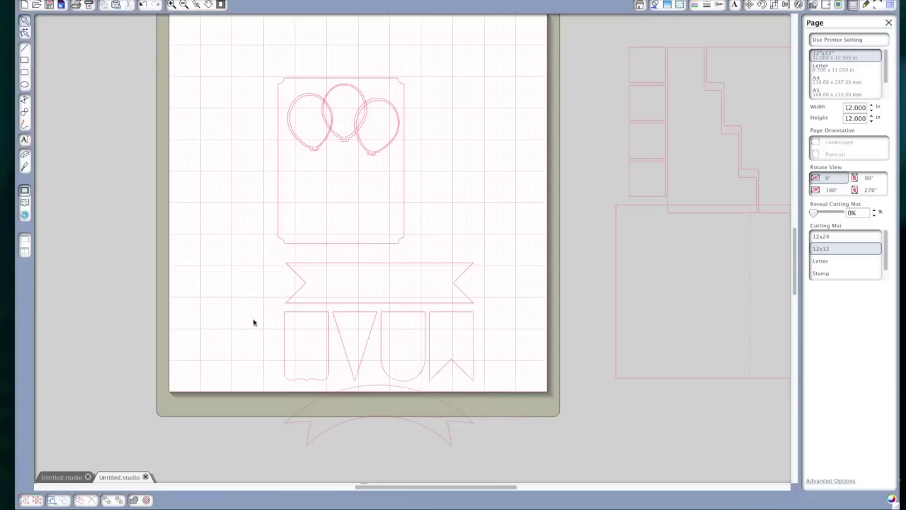
# Move the ribbon banner onto the balloon panel, leaving the pennants aside
pyautogui.moveTo(273, 306); pyautogui.dragTo(469, 457)
pyautogui.click(511, 446)
pyautogui.click(387, 265)
pyautogui.moveTo(386, 265); pyautogui.dragTo(361, 182)
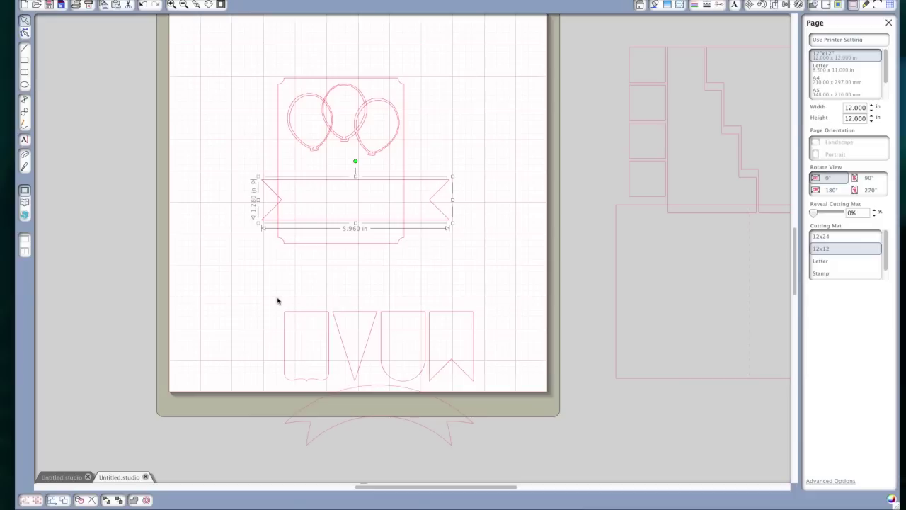
pyautogui.moveTo(257, 302); pyautogui.dragTo(725, 393)
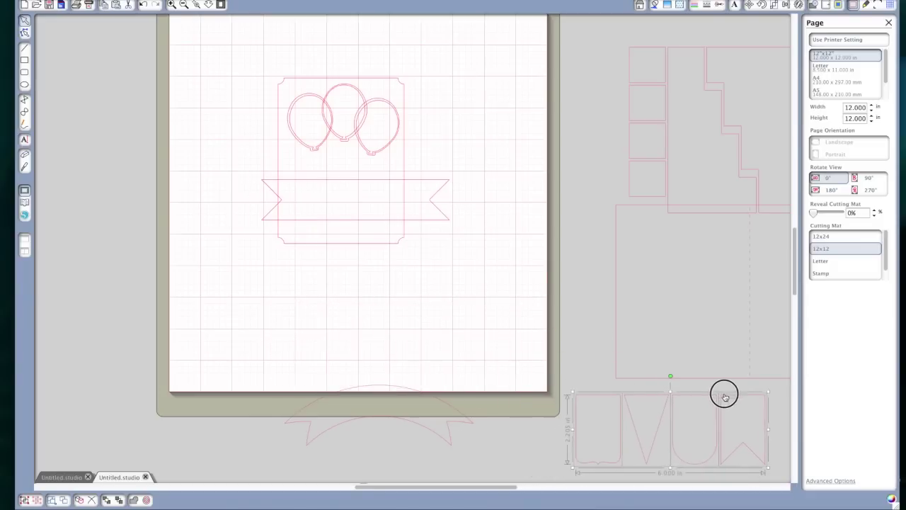
# Delete the arched banner and shrink the ribbon banner to about 3.630 × 0.780 in
pyautogui.click(365, 387)
pyautogui.press('Delete')
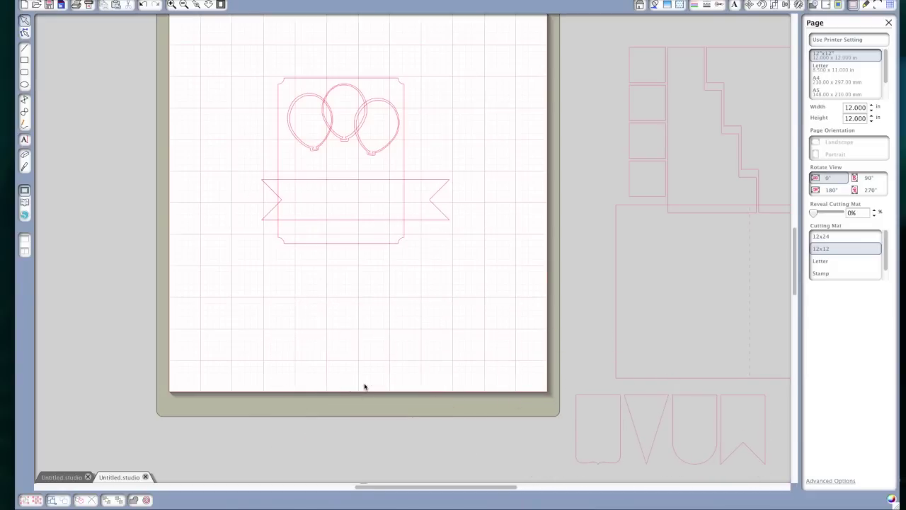
pyautogui.click(431, 221)
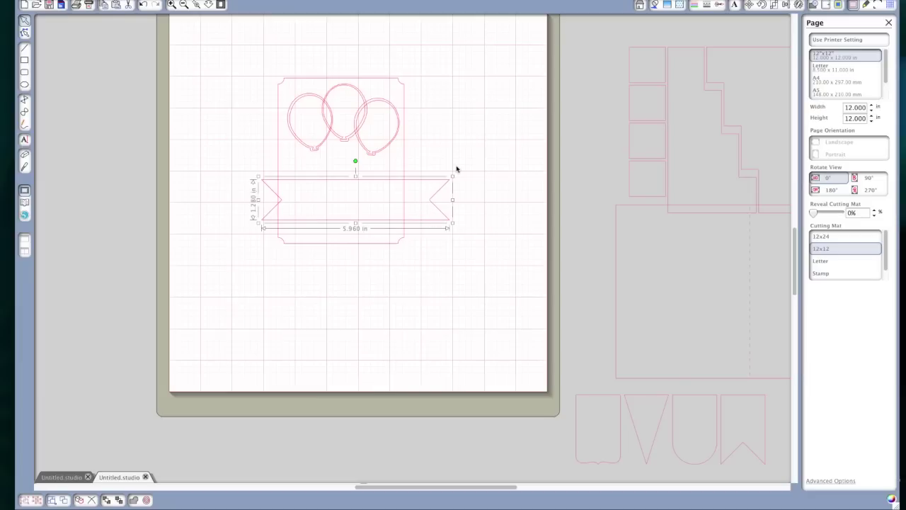
pyautogui.moveTo(452, 177); pyautogui.dragTo(378, 194)
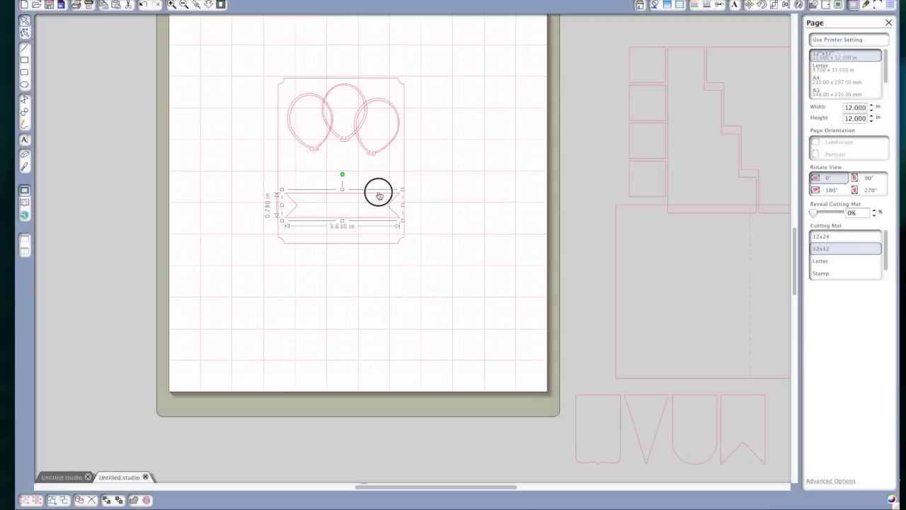
# Type 'Happy Birthday' on the ribbon banner in the LW Sugar font
pyautogui.click(456, 294)
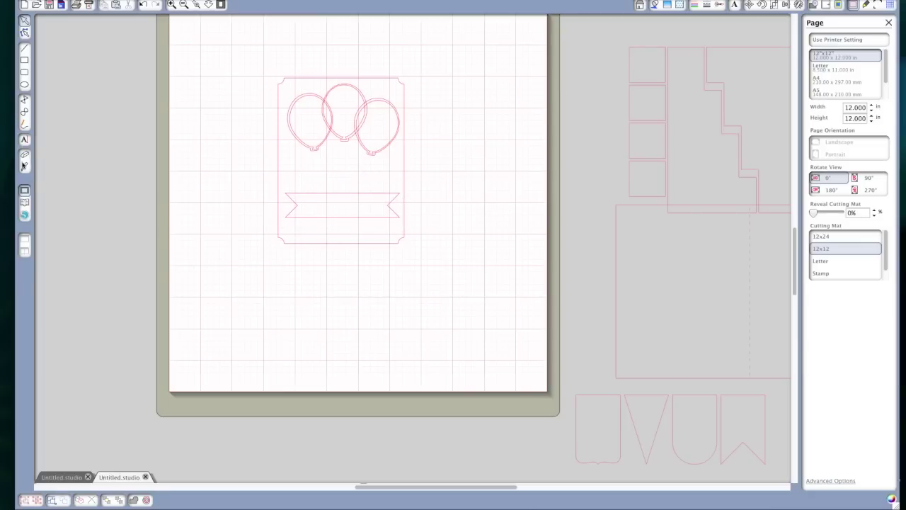
pyautogui.click(24, 141)
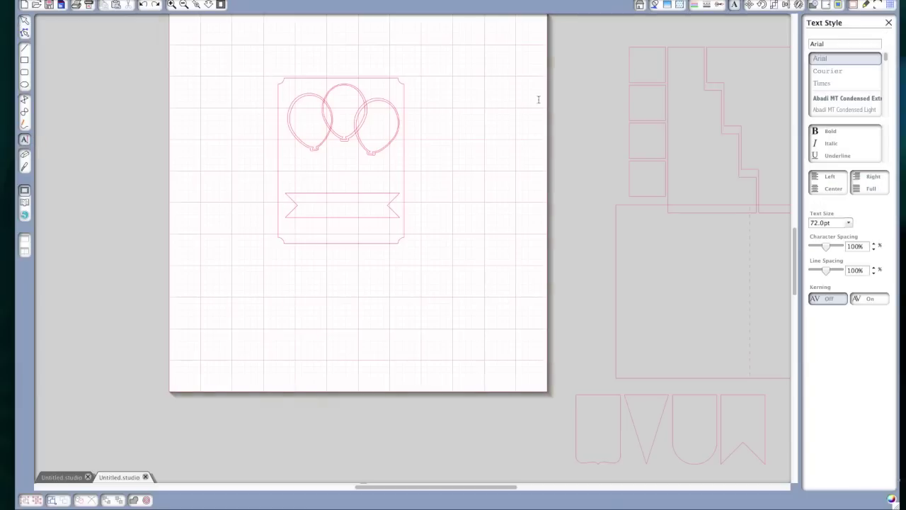
pyautogui.moveTo(863, 46); pyautogui.dragTo(805, 40)
pyautogui.write('Lwsu')
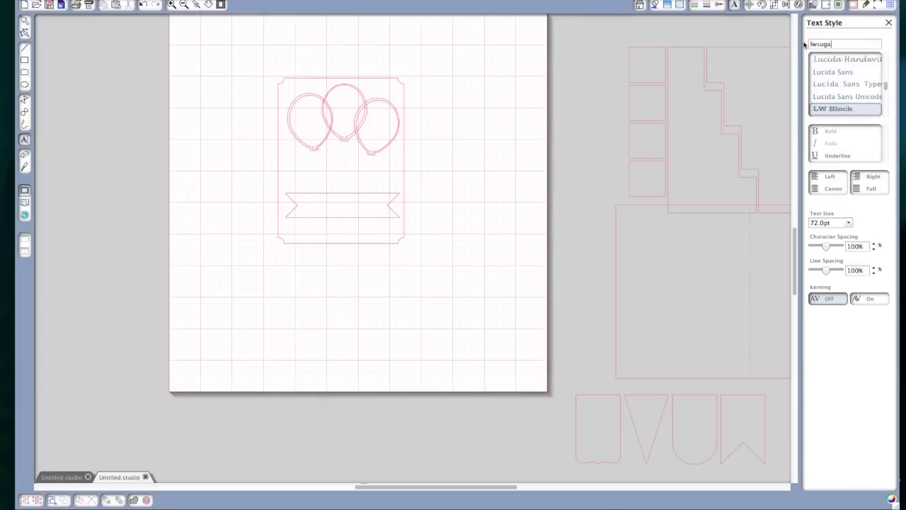
pyautogui.write(' su')
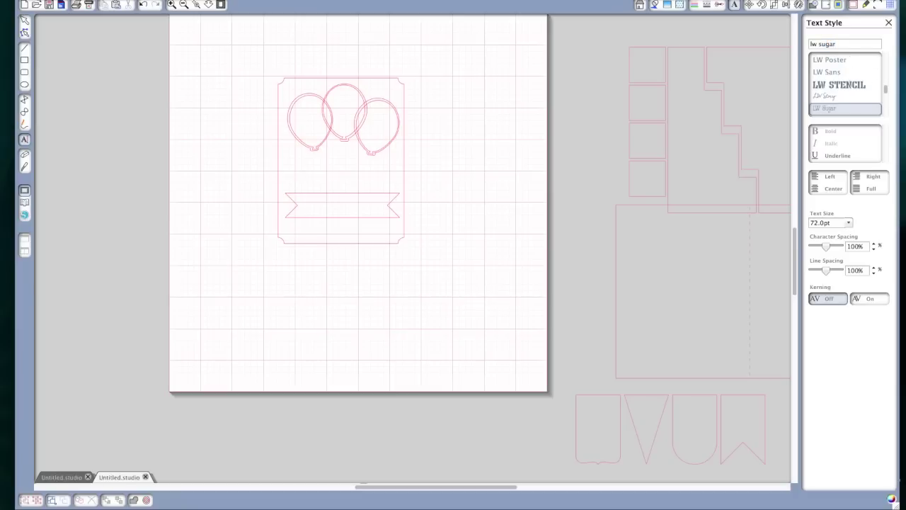
pyautogui.click(306, 205)
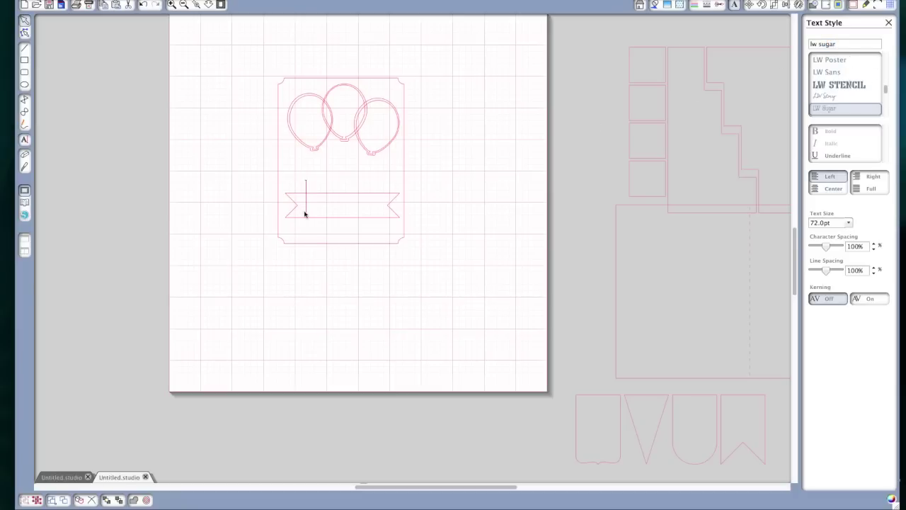
pyautogui.write('Happy Birt')
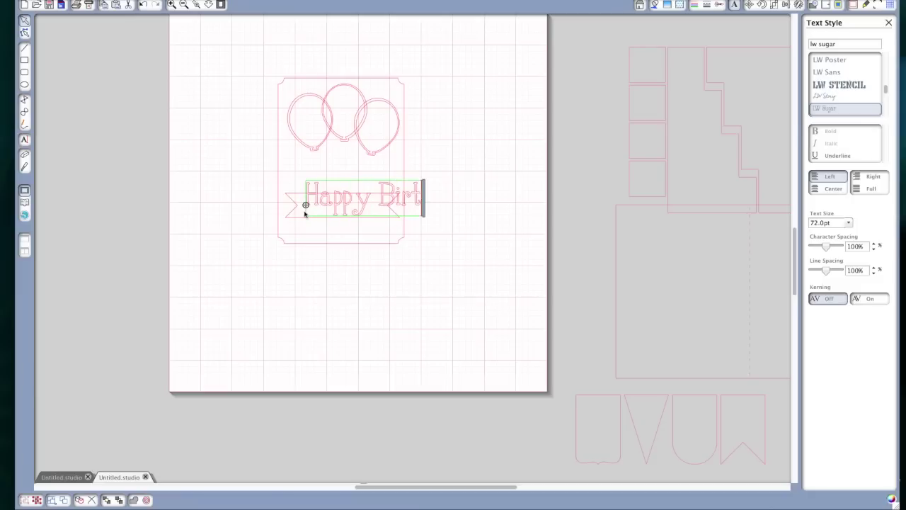
pyautogui.write('hday')
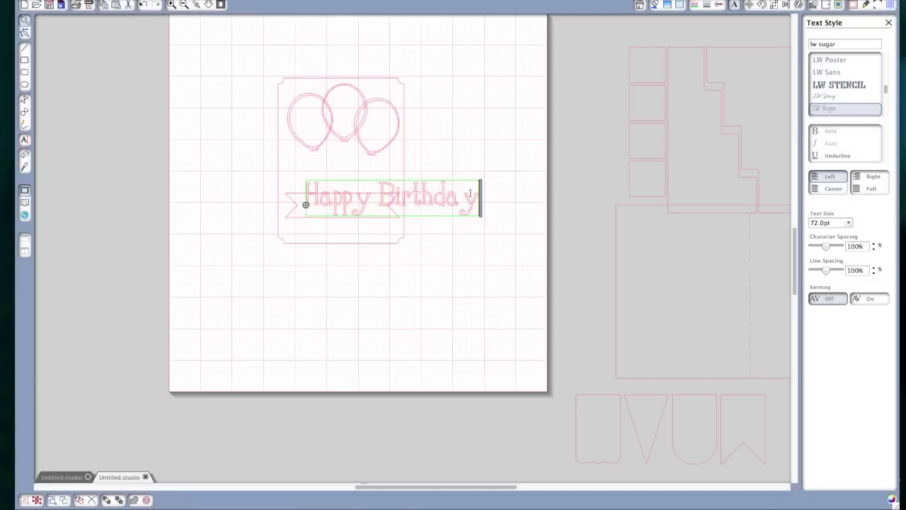
# Set the Happy Birthday text size to 36 pt and select the text object
pyautogui.moveTo(478, 198); pyautogui.dragTo(306, 197)
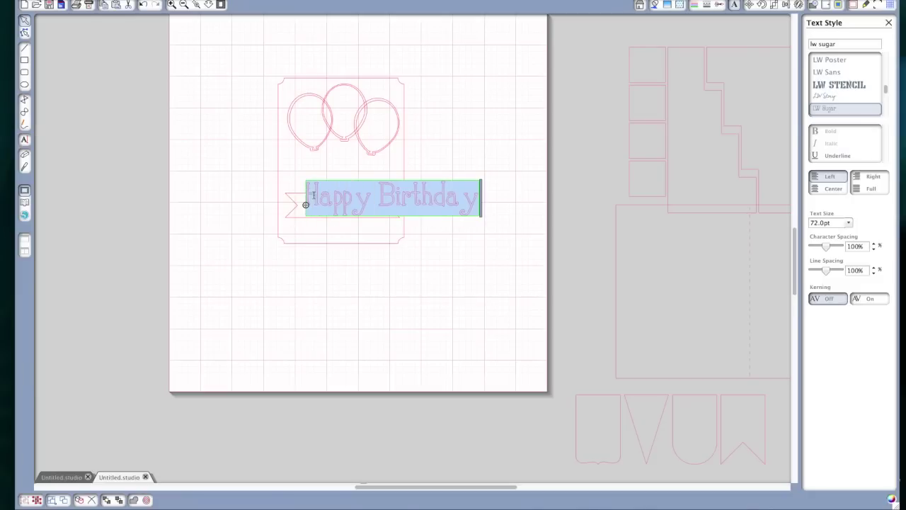
pyautogui.click(849, 223)
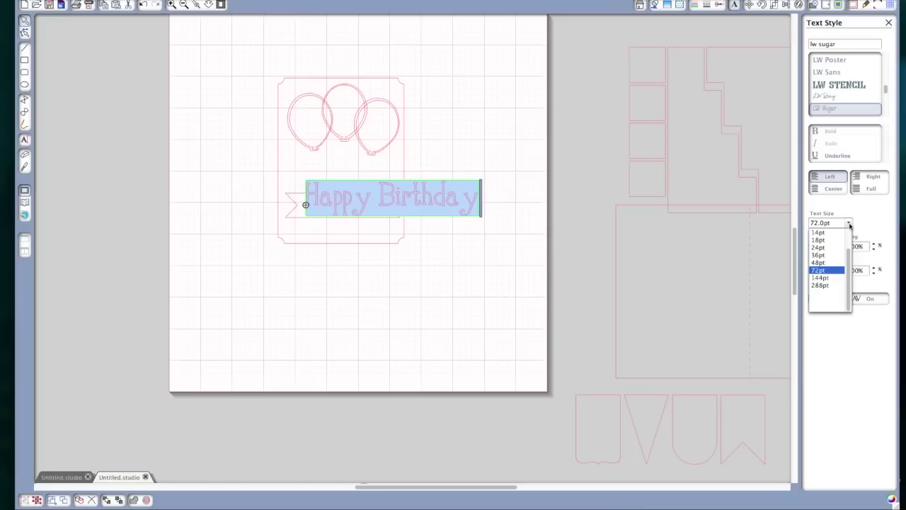
pyautogui.click(821, 255)
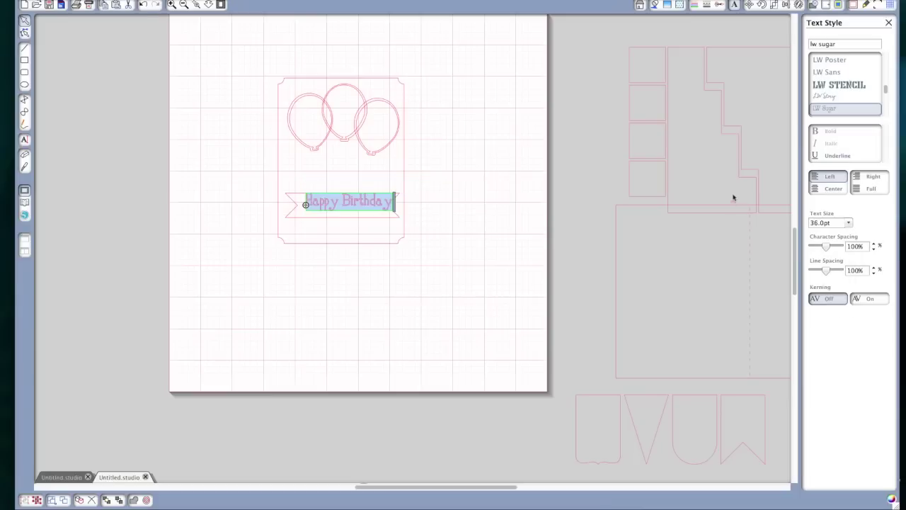
pyautogui.click(577, 100)
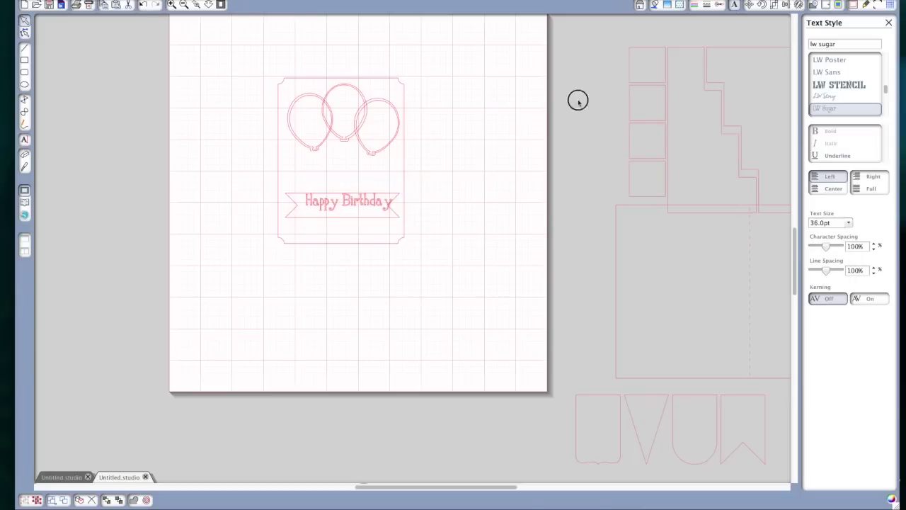
pyautogui.click(359, 205)
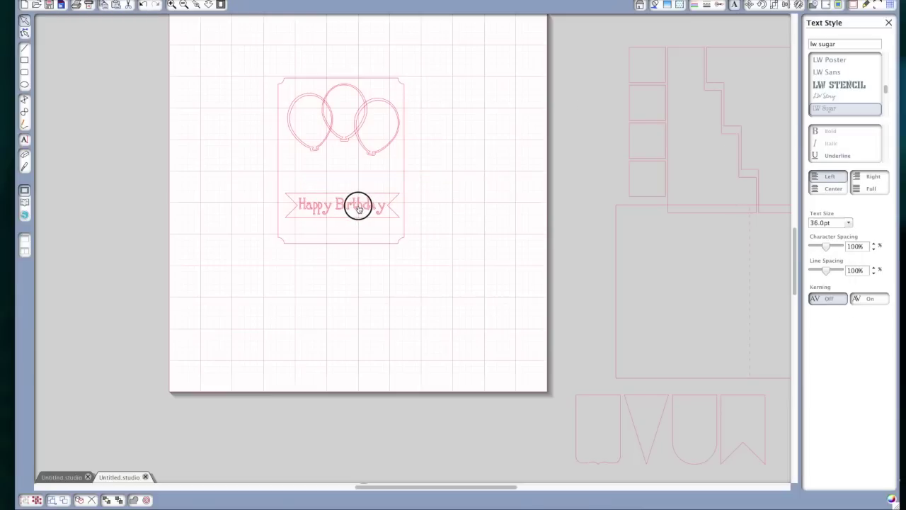
pyautogui.click(359, 207)
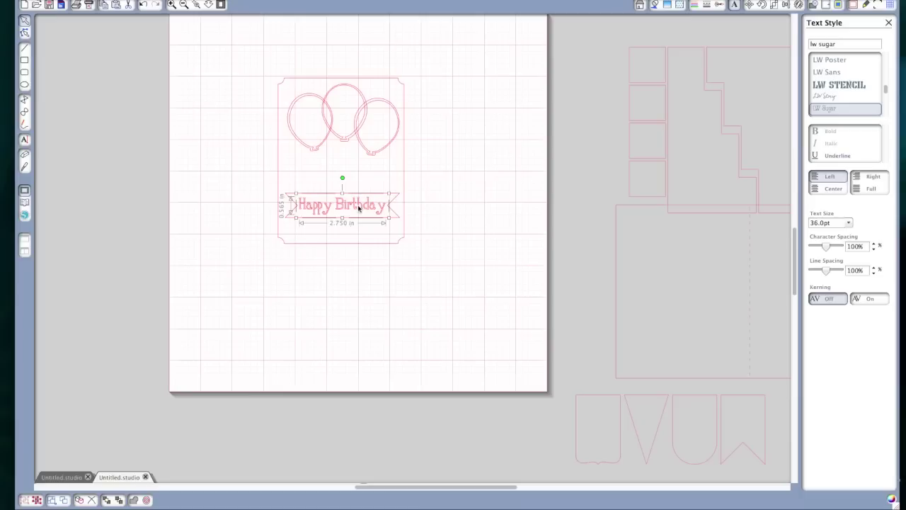
# Fill the Happy Birthday text with pale pink and remove its outline colour
pyautogui.click(656, 5)
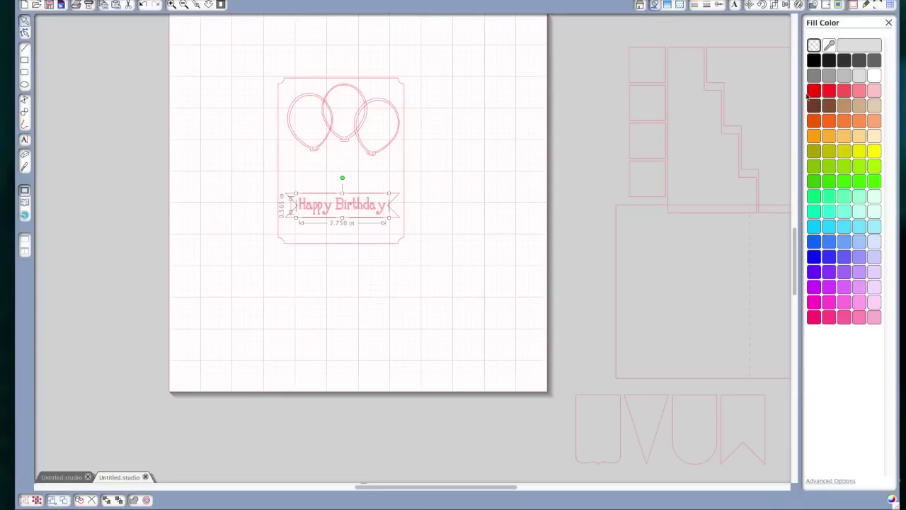
pyautogui.click(858, 91)
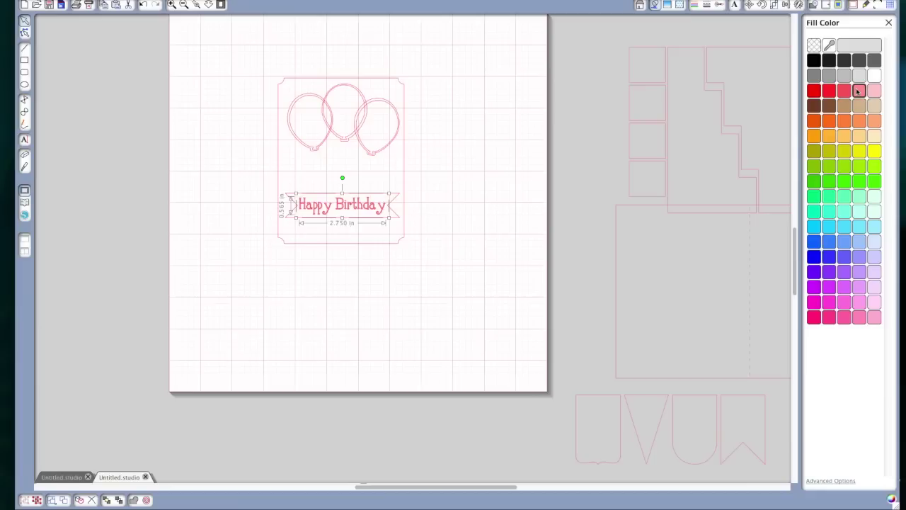
pyautogui.click(872, 93)
pyautogui.click(859, 92)
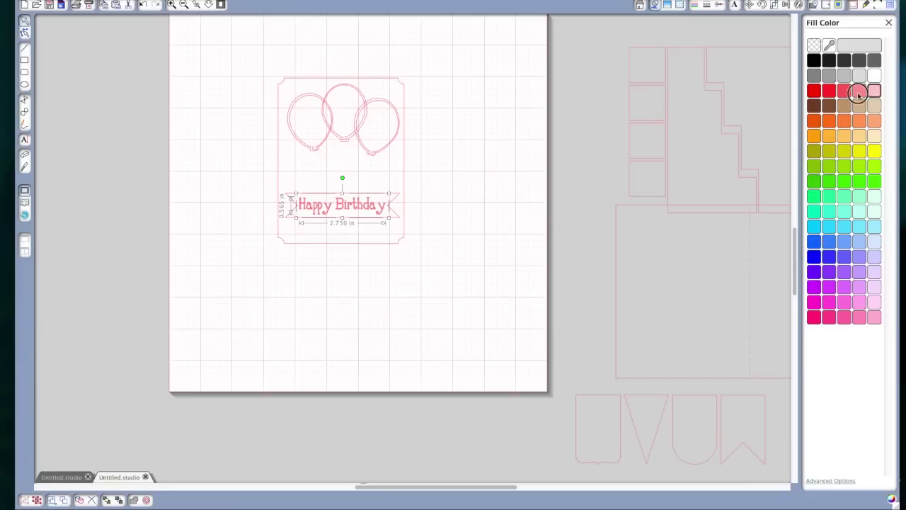
pyautogui.click(873, 319)
pyautogui.click(694, 4)
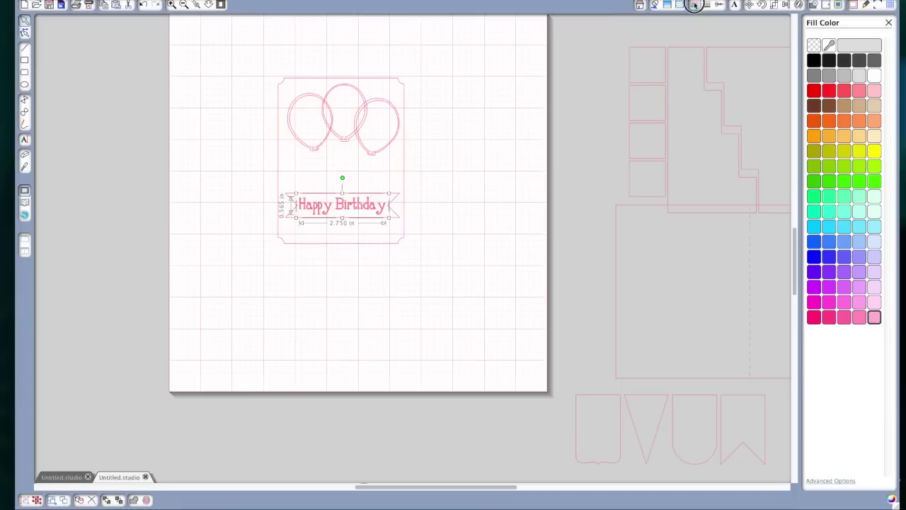
pyautogui.click(814, 44)
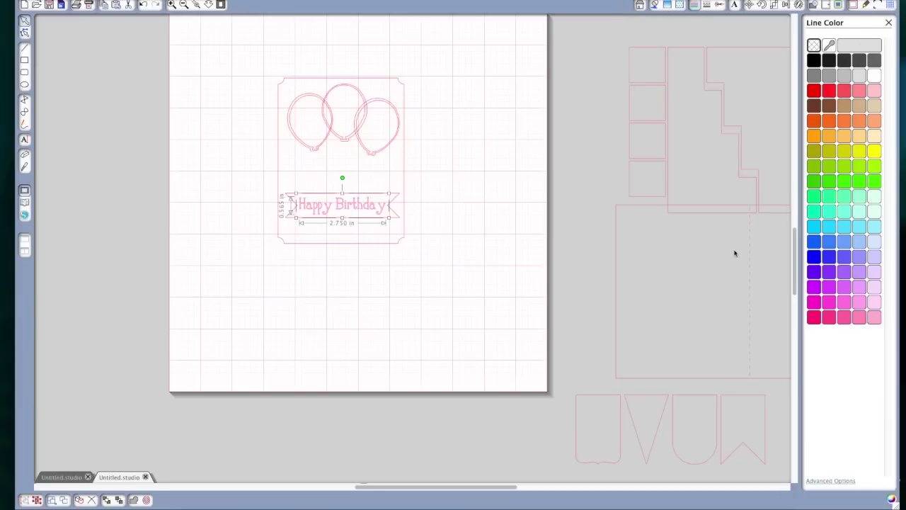
pyautogui.click(655, 5)
pyautogui.click(860, 318)
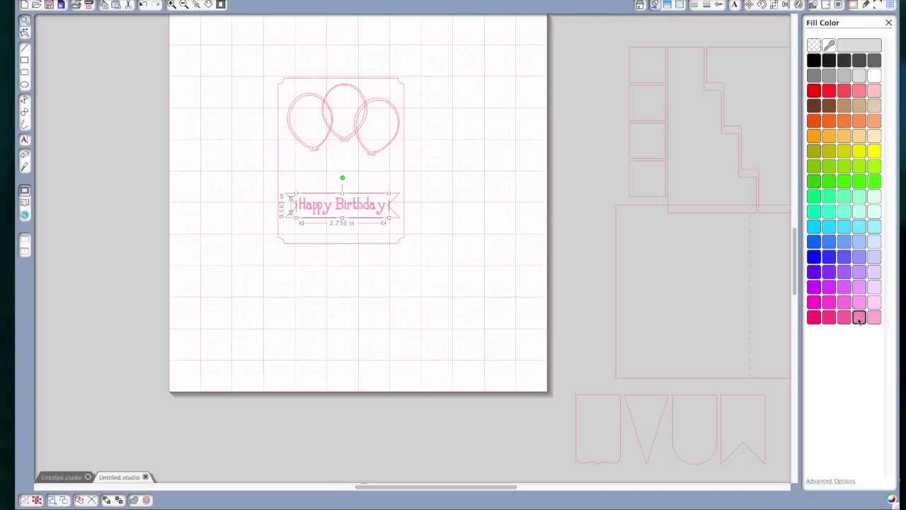
pyautogui.click(848, 320)
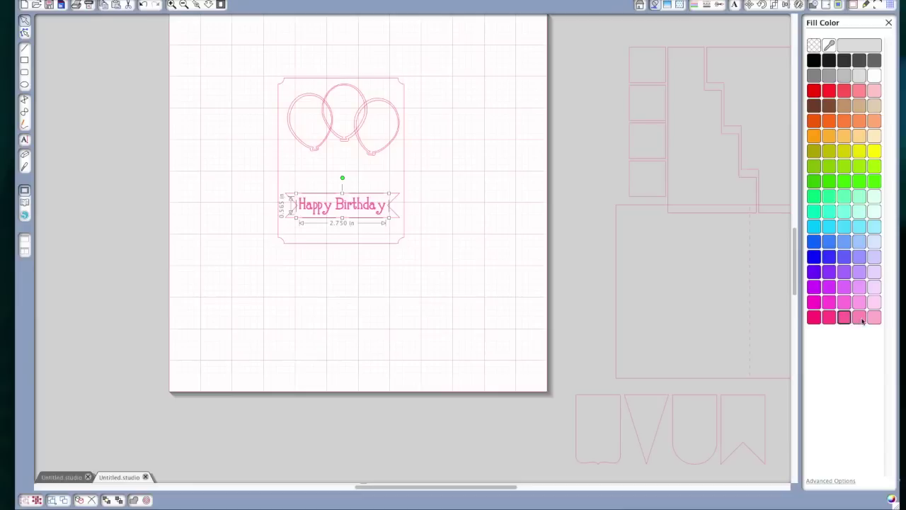
pyautogui.click(862, 319)
pyautogui.click(366, 205)
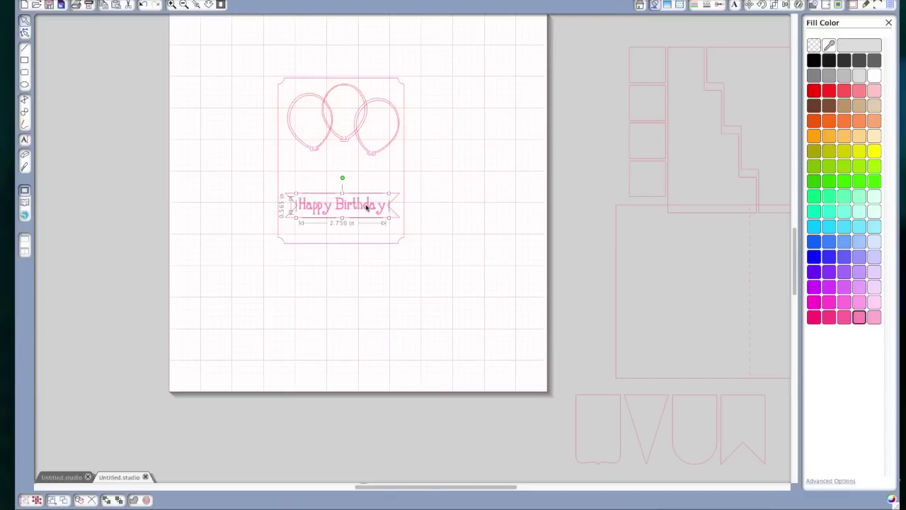
# Set the Happy Birthday text to No Cut and group it with the ribbon banner
pyautogui.click(720, 6)
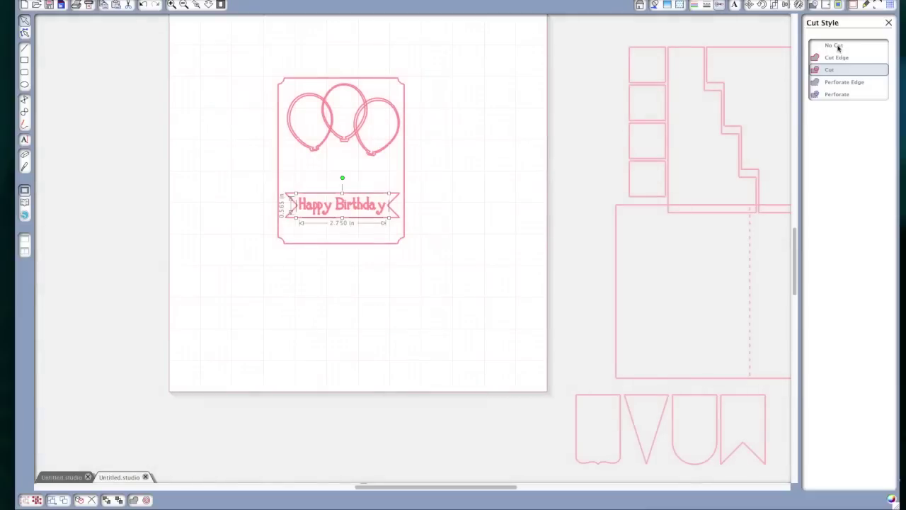
pyautogui.click(839, 47)
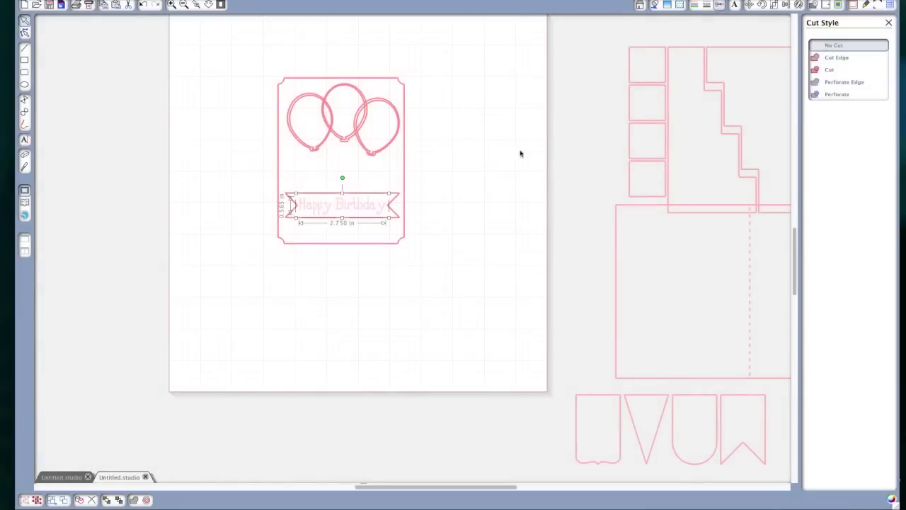
pyautogui.click(504, 179)
pyautogui.moveTo(295, 177); pyautogui.dragTo(356, 222)
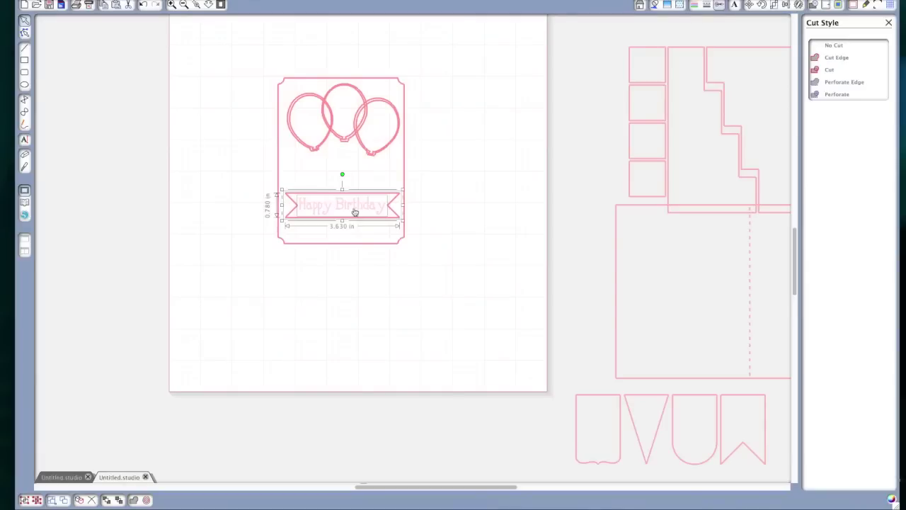
pyautogui.rightClick(355, 211)
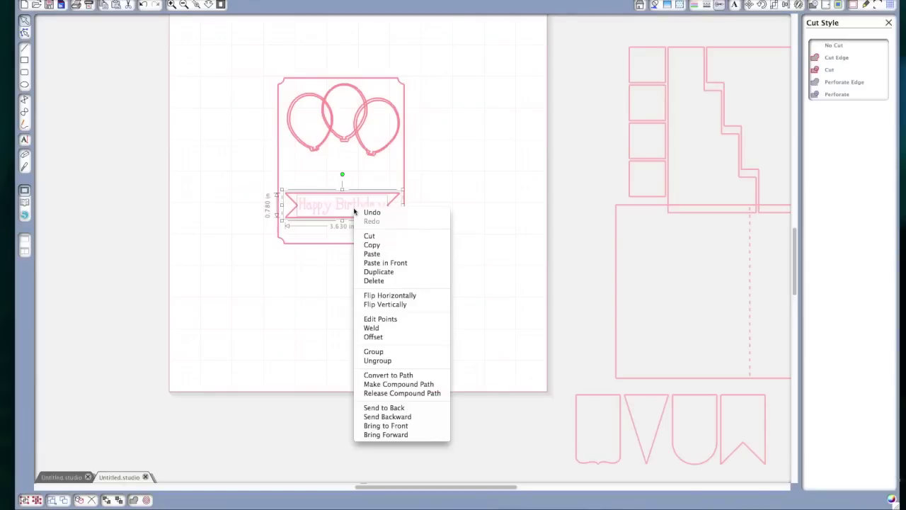
pyautogui.click(388, 350)
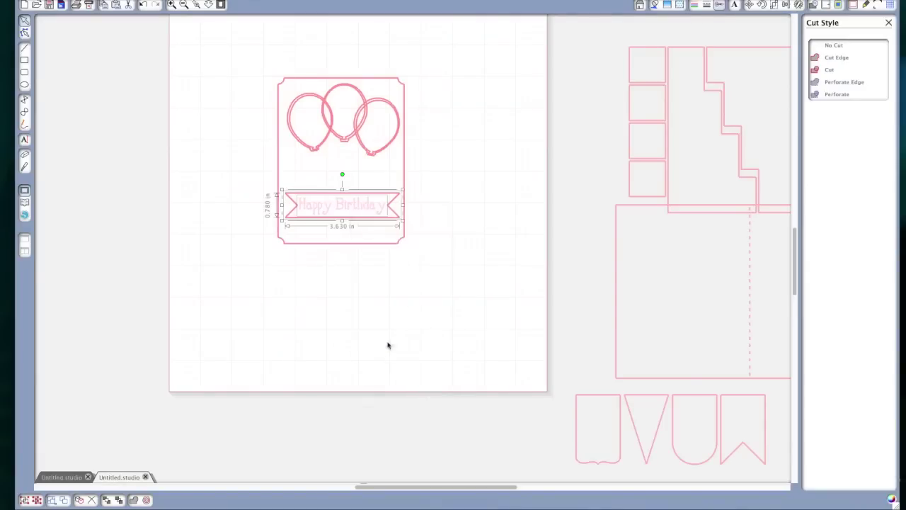
# Move the grouped banner below the card and set its cut style to Cut Edge
pyautogui.click(367, 196)
pyautogui.moveTo(366, 195); pyautogui.dragTo(335, 305)
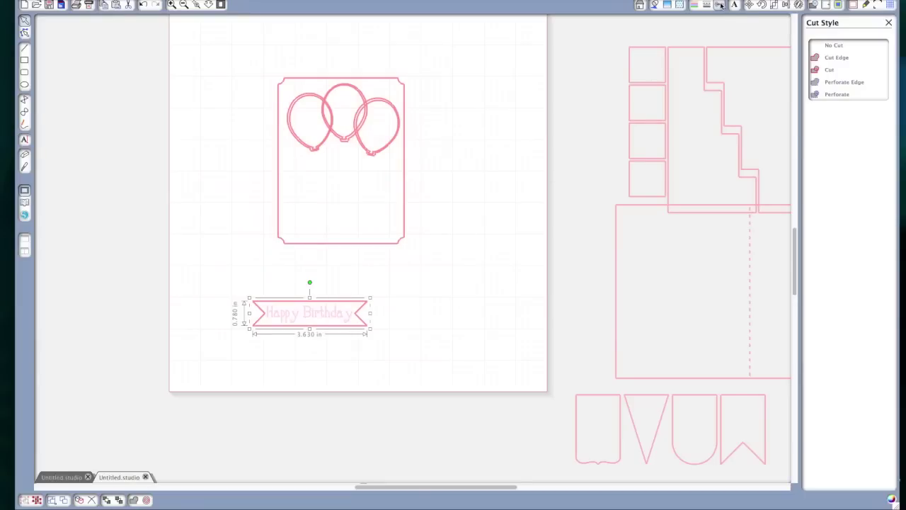
pyautogui.click(821, 62)
pyautogui.click(493, 312)
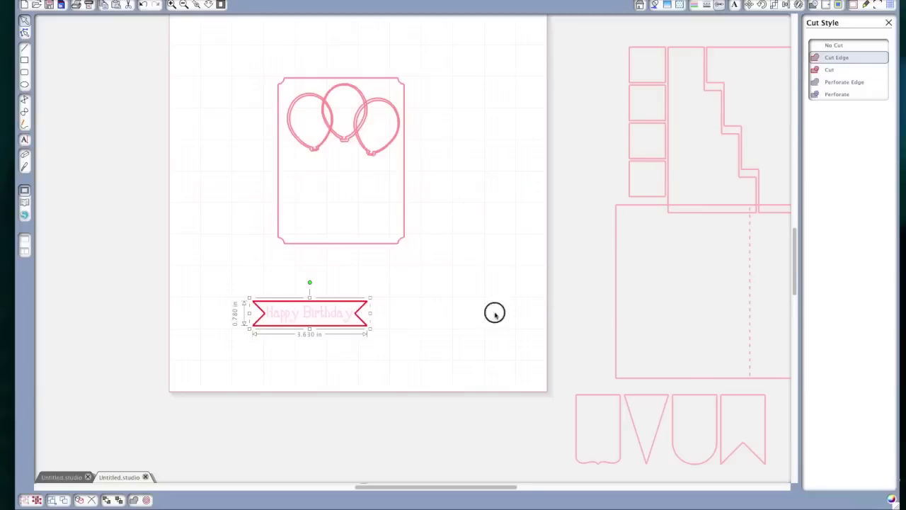
pyautogui.moveTo(312, 309); pyautogui.dragTo(253, 346)
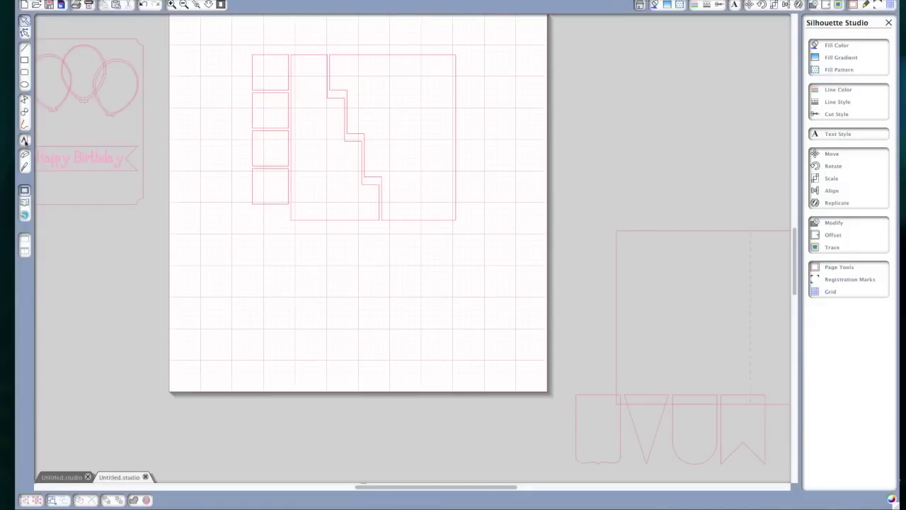
# Activate the Text tool to begin adding lettering
pyautogui.click(25, 141)
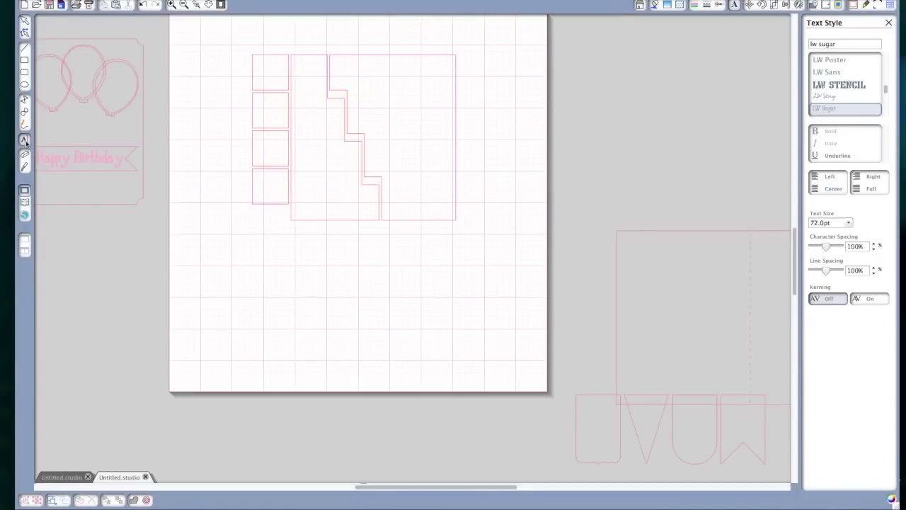
# Add 'FOUR' in LW Chunky Sans at 72 pt below the four squares
pyautogui.click(259, 256)
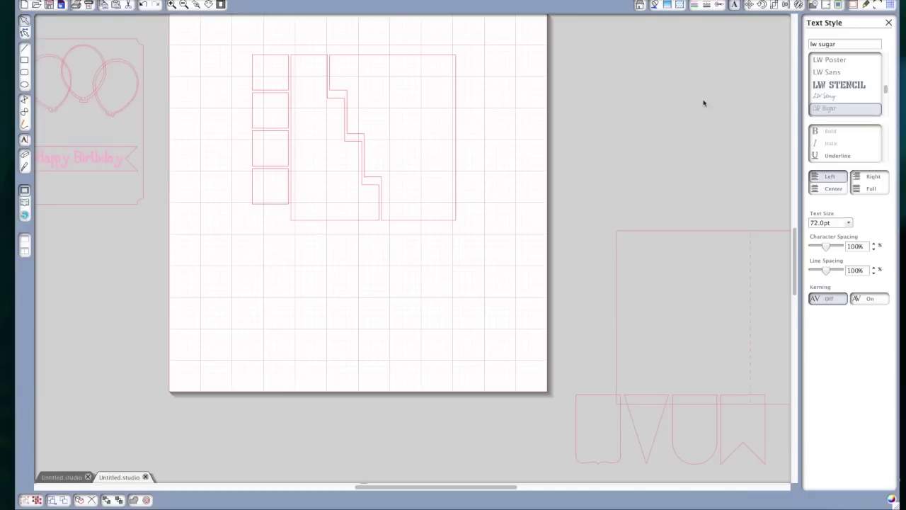
pyautogui.scroll(-5, 818, 89)
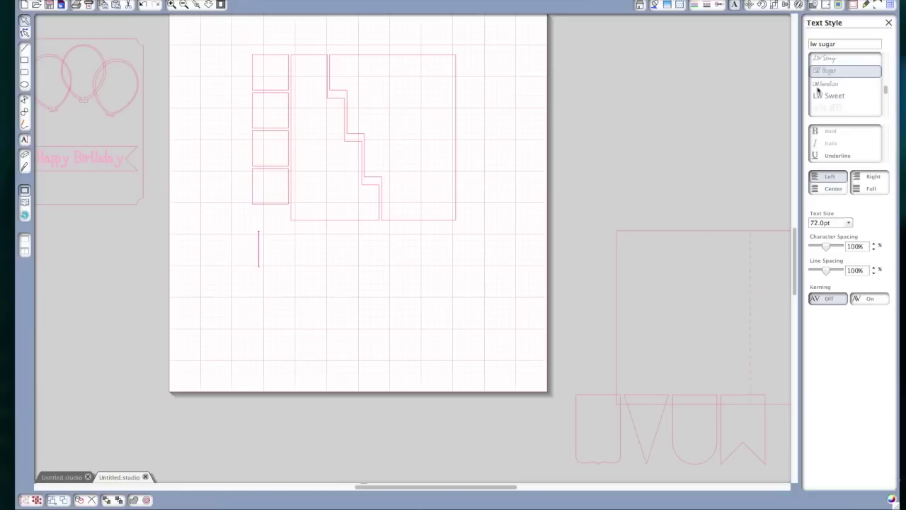
pyautogui.scroll(-1, 818, 89)
pyautogui.scroll(6, 818, 89)
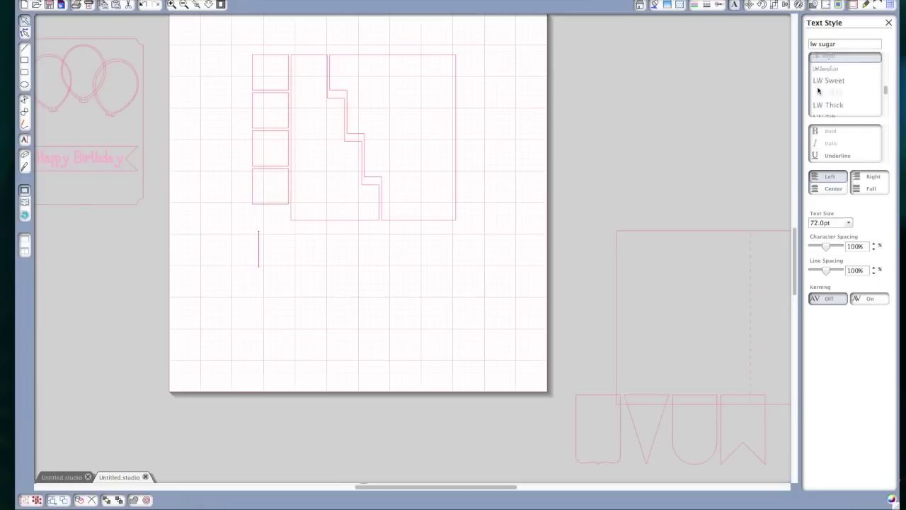
pyautogui.scroll(3, 818, 88)
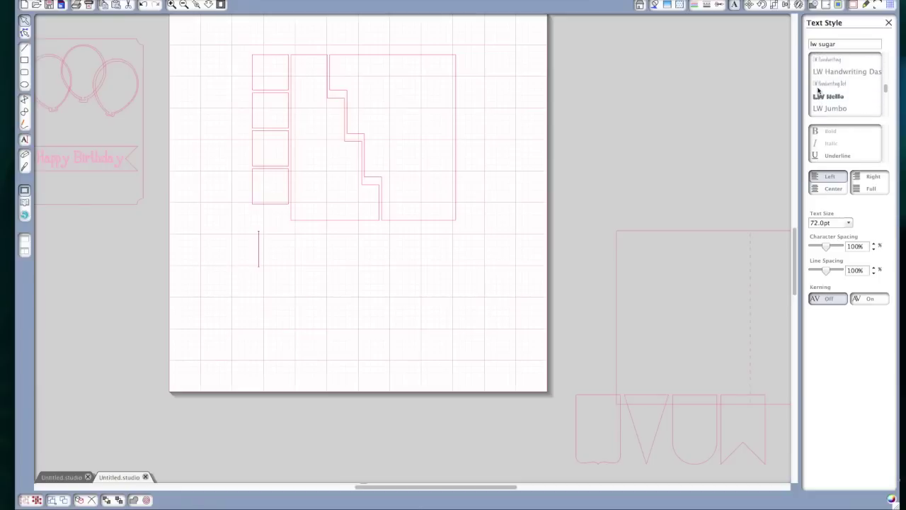
pyautogui.scroll(4, 818, 90)
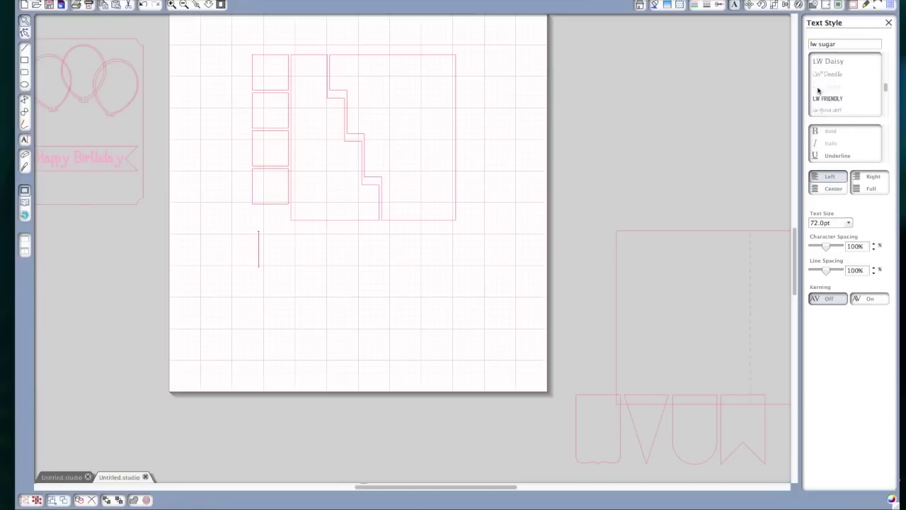
pyautogui.scroll(1, 818, 89)
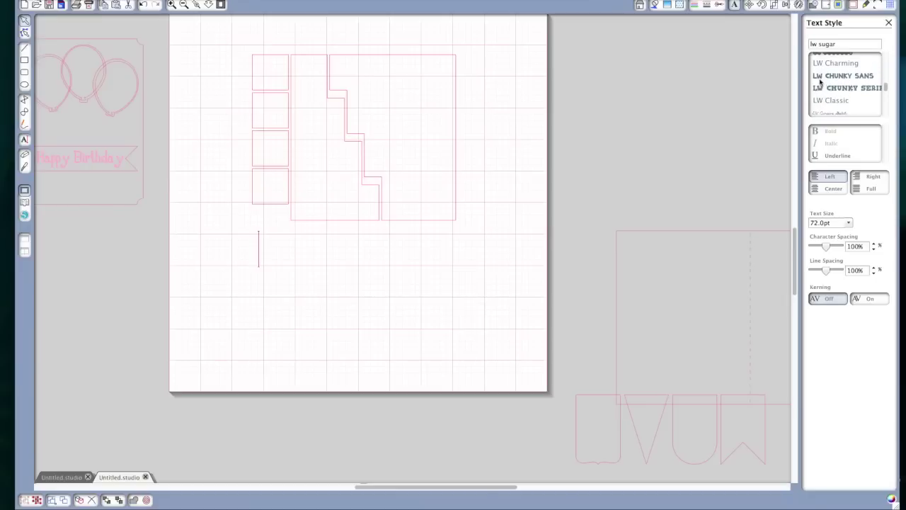
pyautogui.click(820, 82)
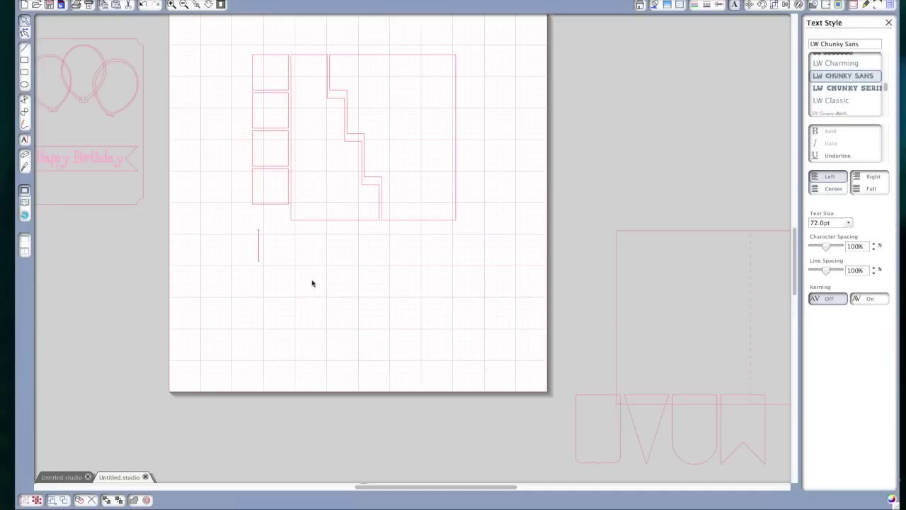
pyautogui.write('FOUR')
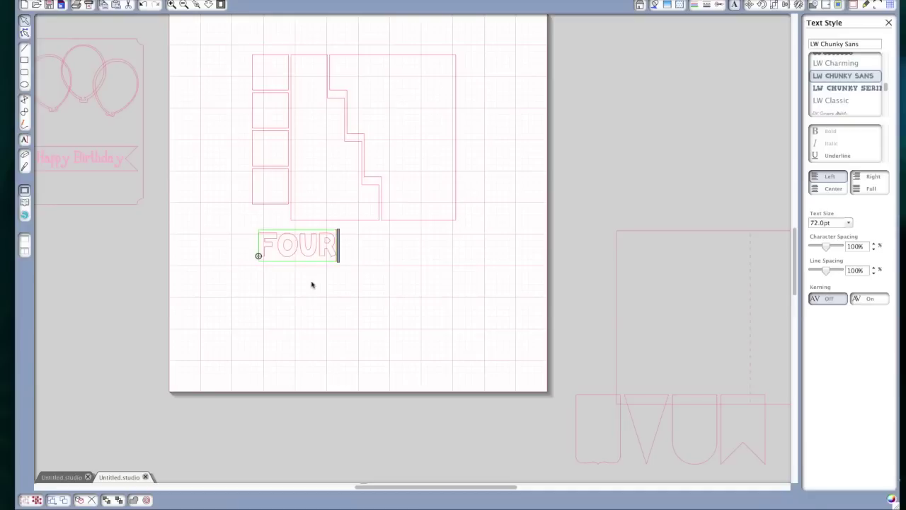
pyautogui.click(394, 272)
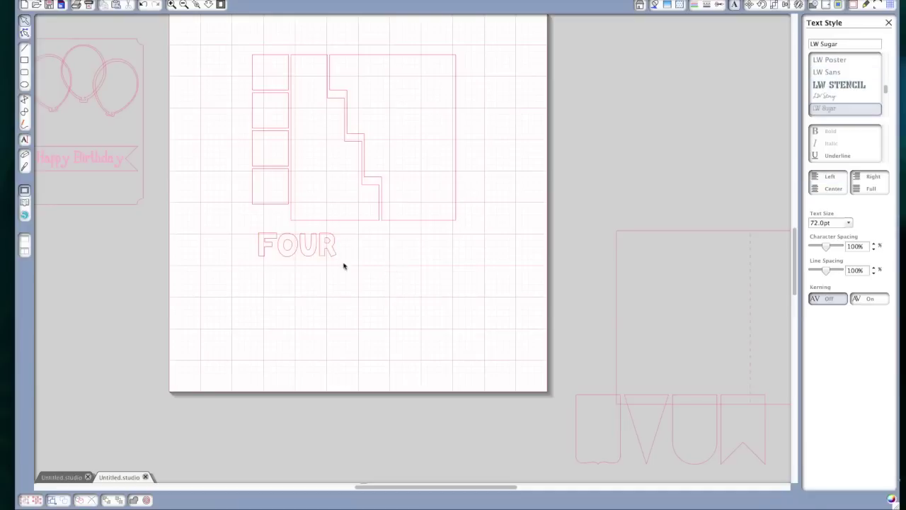
pyautogui.click(318, 247)
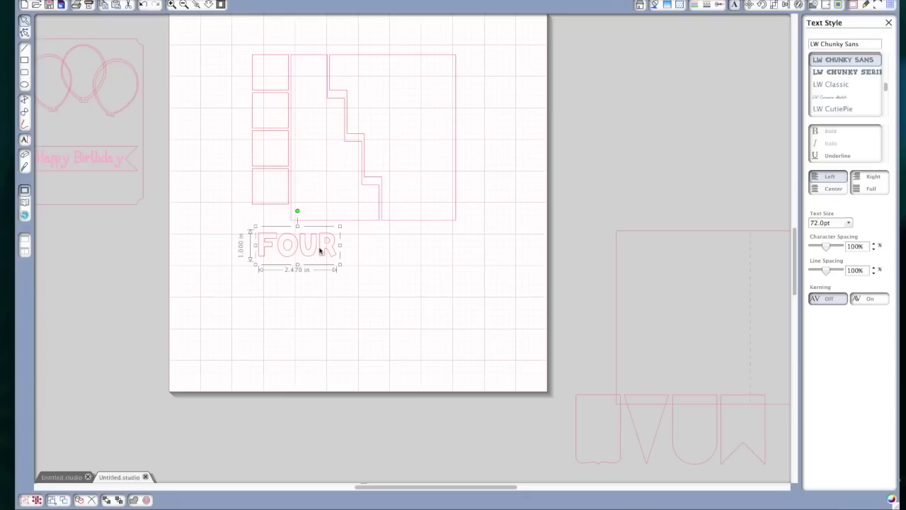
# Ungroup the FOUR text into separate letters
pyautogui.rightClick(320, 250)
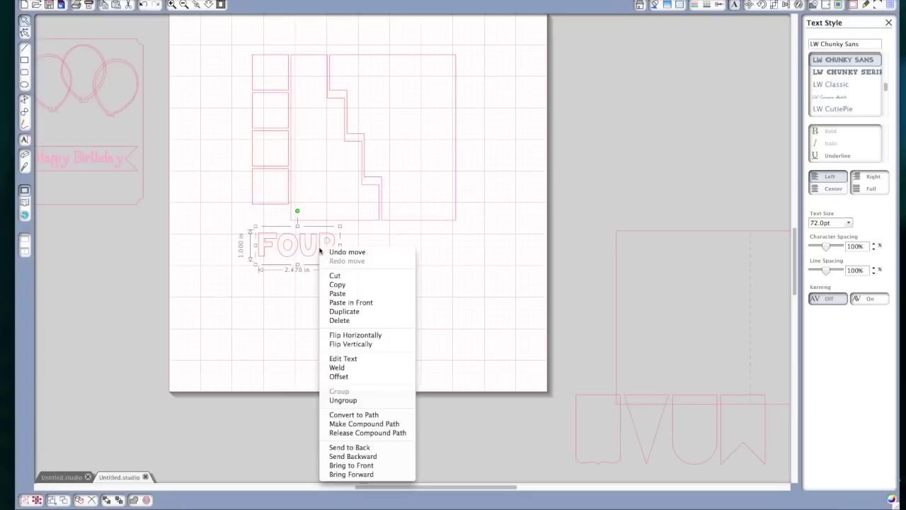
pyautogui.click(362, 401)
pyautogui.click(347, 331)
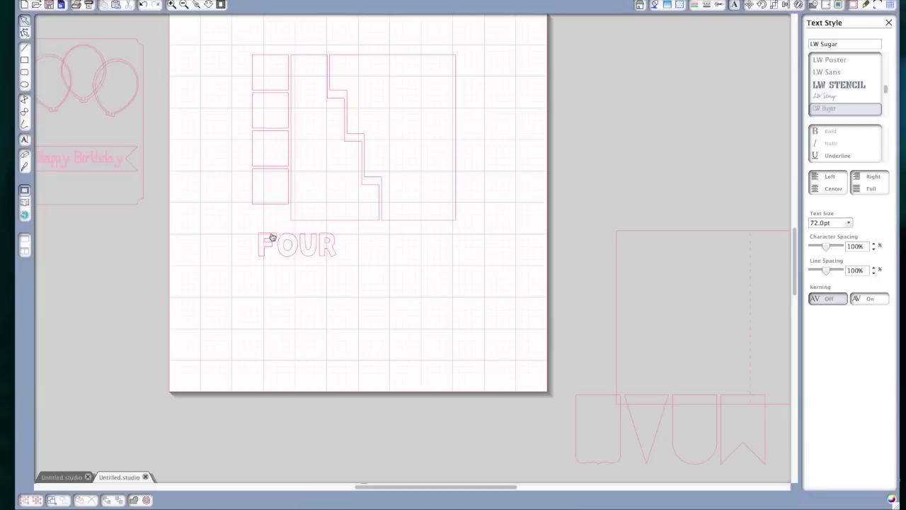
# Stack the letters F, O, U and R one per square down the stepped piece
pyautogui.moveTo(272, 237); pyautogui.dragTo(279, 68)
pyautogui.moveTo(293, 257); pyautogui.dragTo(275, 116)
pyautogui.click(315, 263)
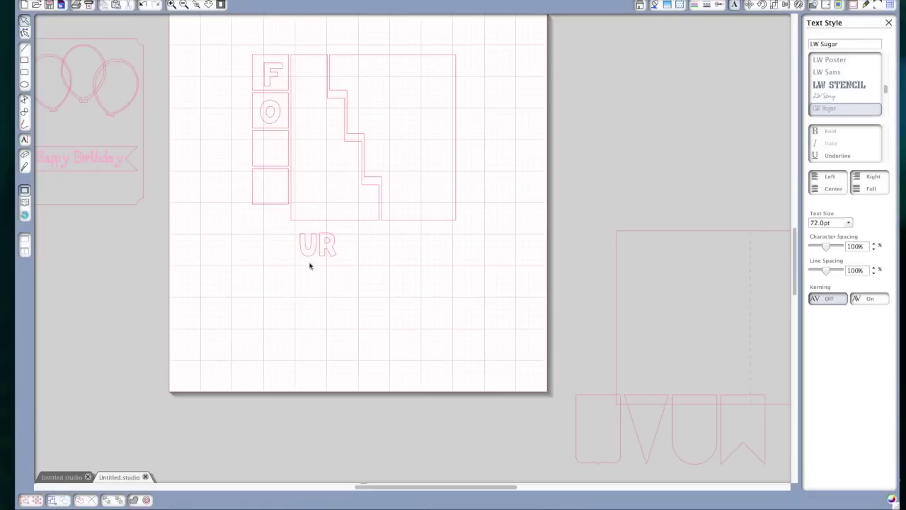
pyautogui.moveTo(310, 255); pyautogui.dragTo(272, 161)
pyautogui.click(328, 258)
pyautogui.doubleClick(327, 253)
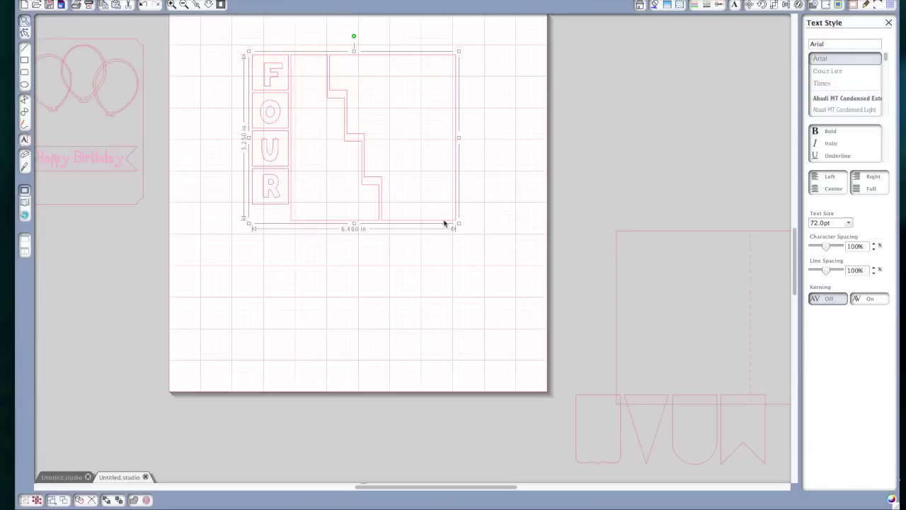
pyautogui.click(561, 97)
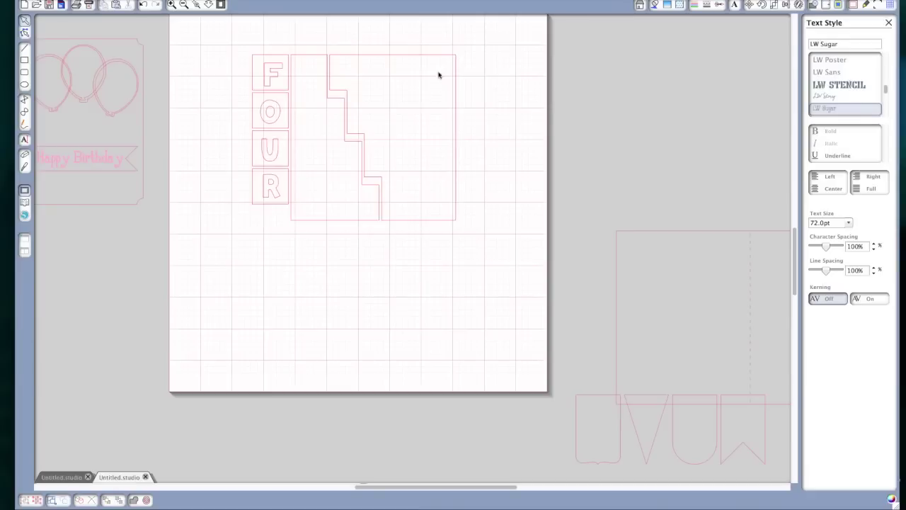
# Insert the birthday cake design from the Library and scale it down
pyautogui.click(25, 204)
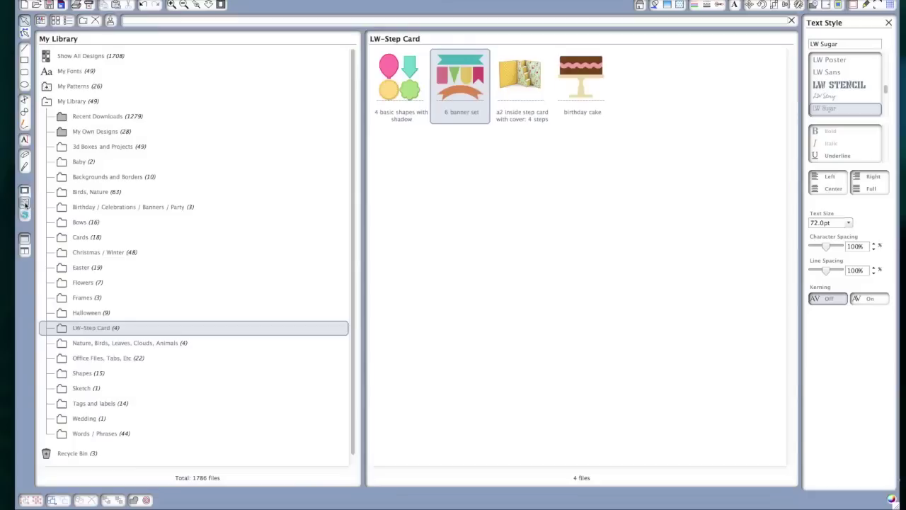
pyautogui.doubleClick(583, 79)
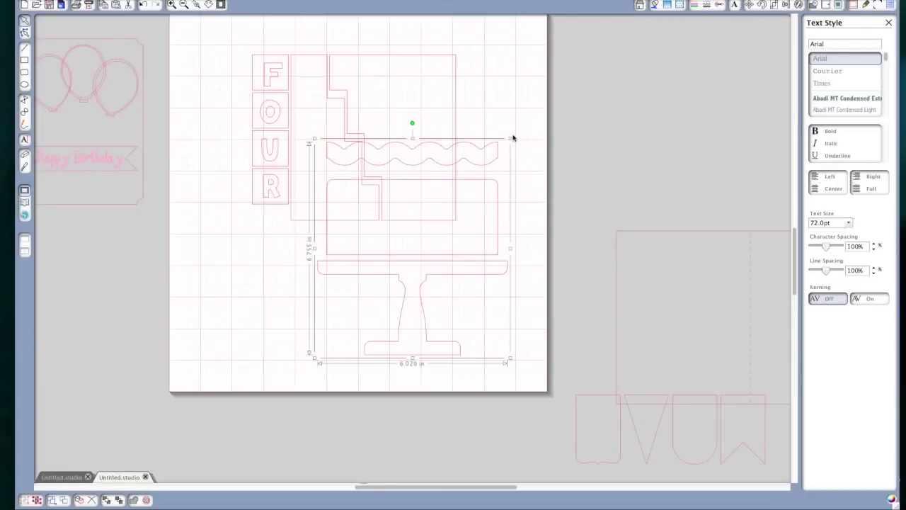
pyautogui.moveTo(511, 139); pyautogui.dragTo(439, 173)
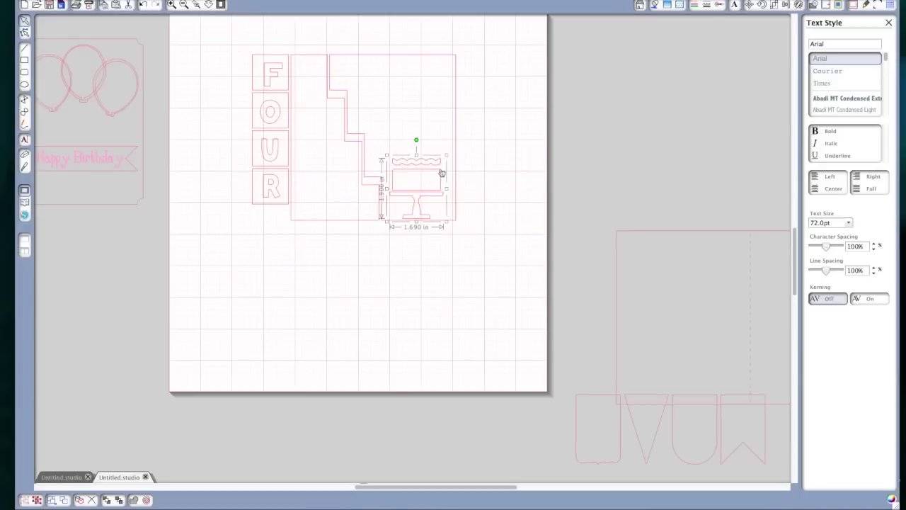
pyautogui.click(491, 175)
# Ungroup the cake, set it on the lowest step and resize it to about 1.850 in wide
pyautogui.click(423, 172)
pyautogui.rightClick(423, 173)
pyautogui.click(446, 313)
pyautogui.moveTo(442, 164)
pyautogui.mouseDown()
pyautogui.moveTo(444, 181)
pyautogui.moveTo(441, 156)
pyautogui.moveTo(442, 178)
pyautogui.mouseUp()
pyautogui.click(491, 169)
pyautogui.click(440, 192)
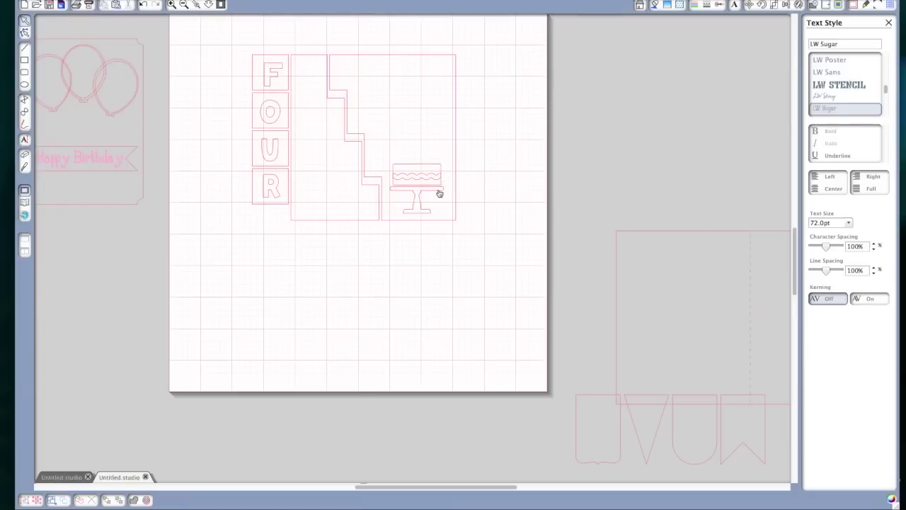
pyautogui.moveTo(385, 152); pyautogui.dragTo(418, 197)
pyautogui.moveTo(449, 160); pyautogui.dragTo(450, 161)
pyautogui.click(498, 193)
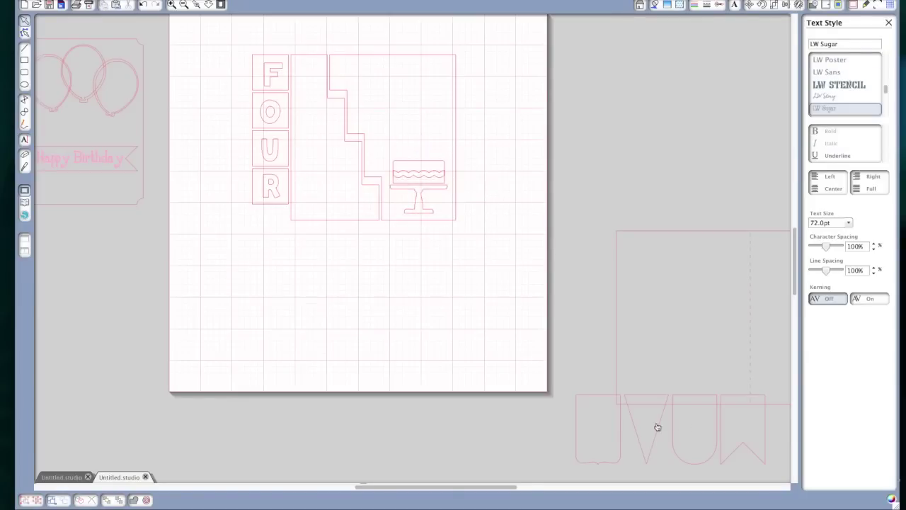
# Shrink the four pennant shapes to about 1.940 × 0.715 in onto the mat
pyautogui.click(604, 397)
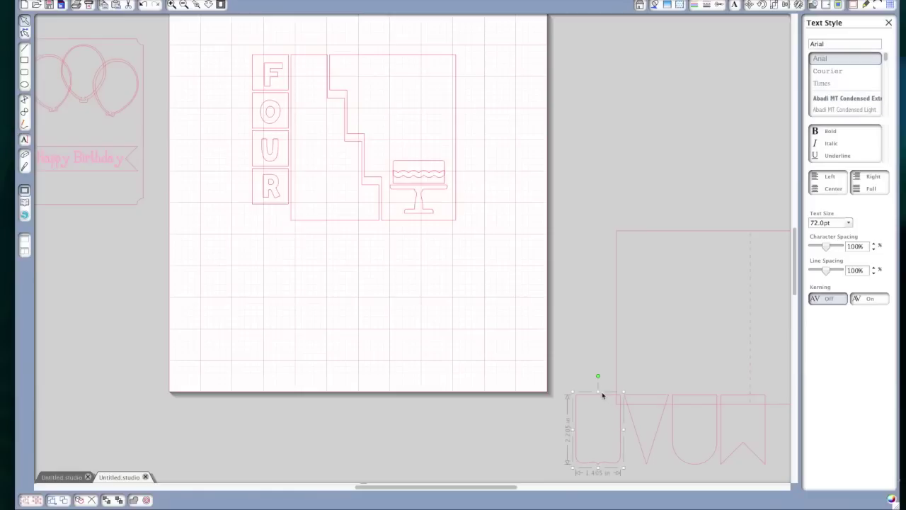
pyautogui.moveTo(554, 439); pyautogui.dragTo(483, 316)
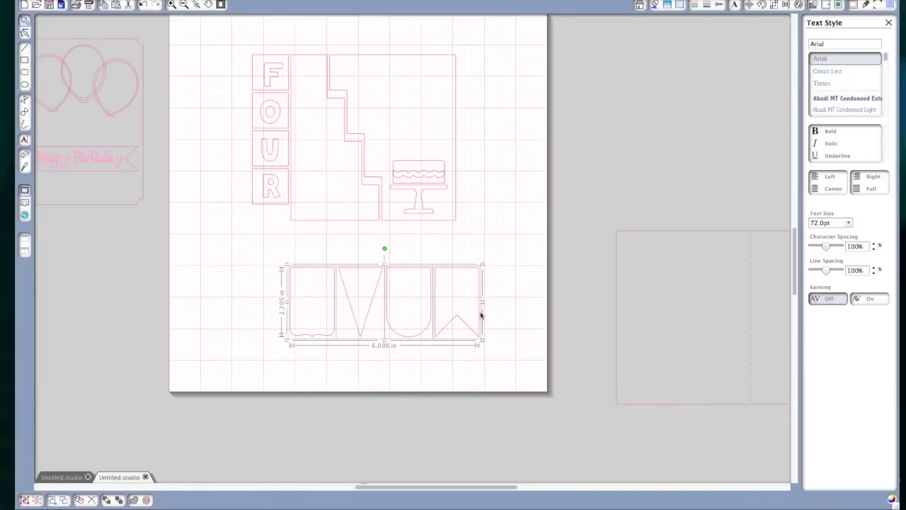
pyautogui.moveTo(483, 264); pyautogui.dragTo(356, 316)
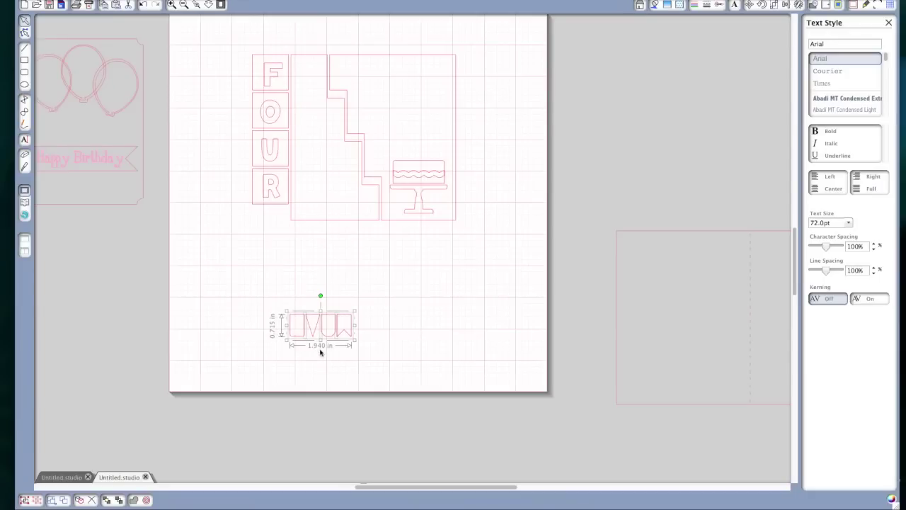
pyautogui.click(368, 334)
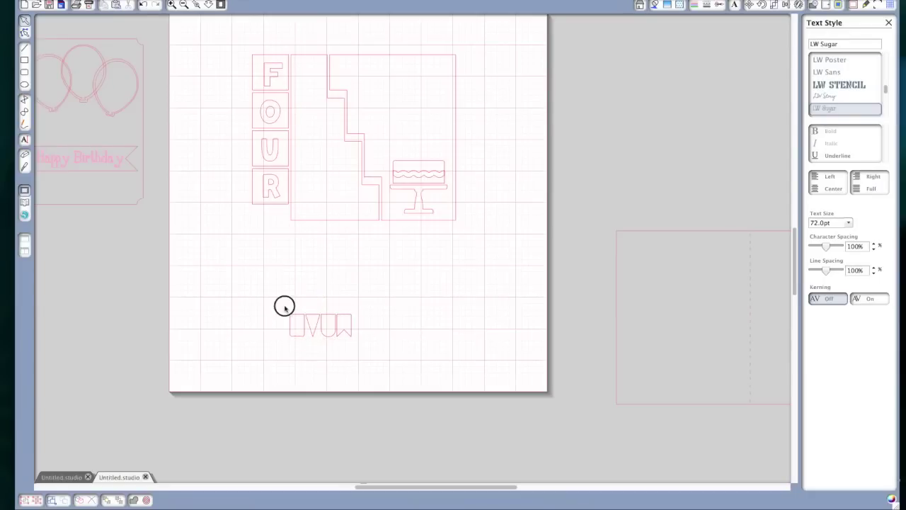
# Duplicate the small pennant set and place the copy to its right
pyautogui.moveTo(284, 305); pyautogui.dragTo(358, 333)
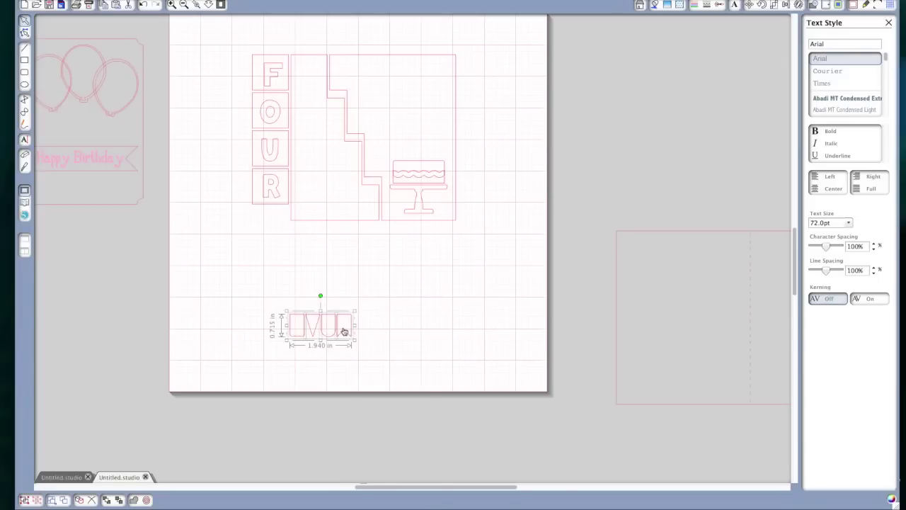
pyautogui.rightClick(344, 331)
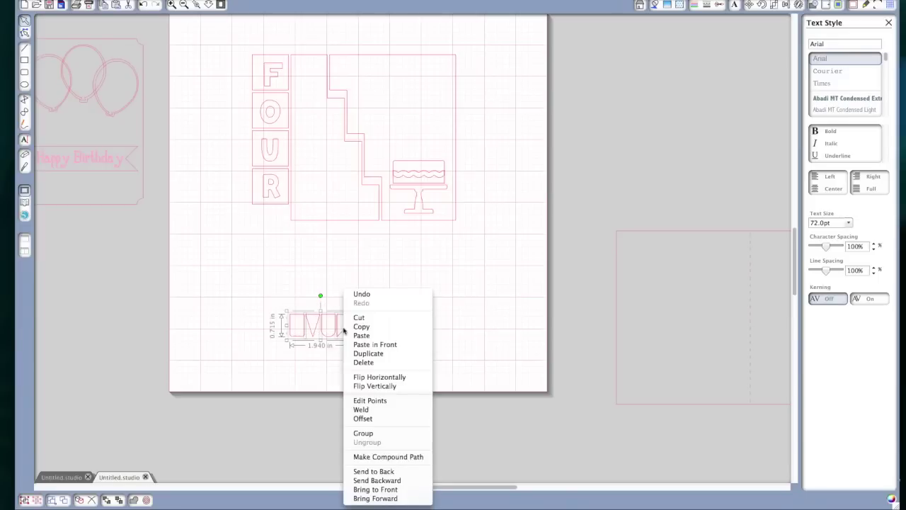
pyautogui.click(369, 354)
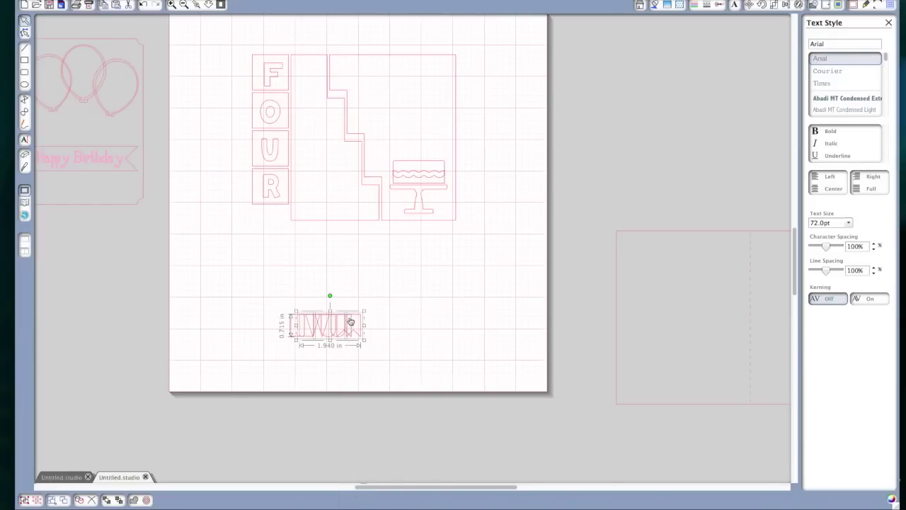
pyautogui.moveTo(350, 318); pyautogui.dragTo(413, 315)
pyautogui.click(465, 340)
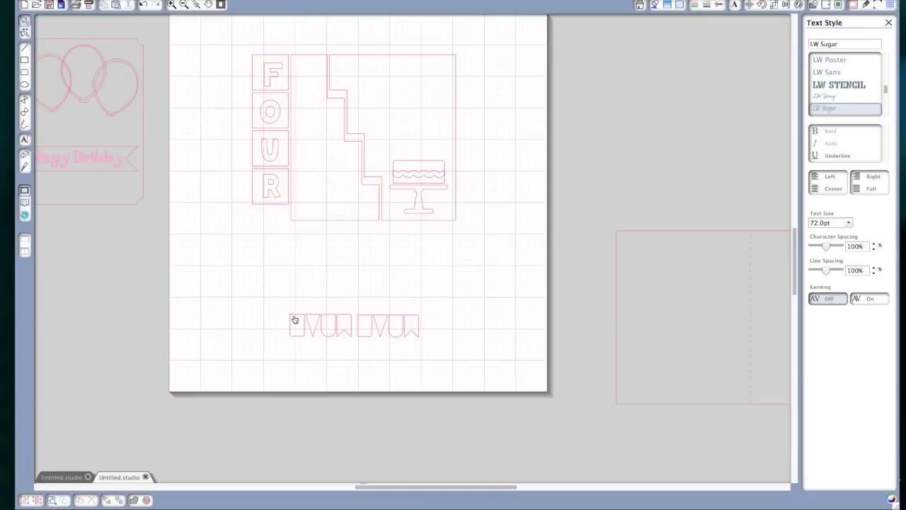
# Line up seven pennants in a row along the top of the cake panel
pyautogui.moveTo(295, 319); pyautogui.dragTo(348, 45)
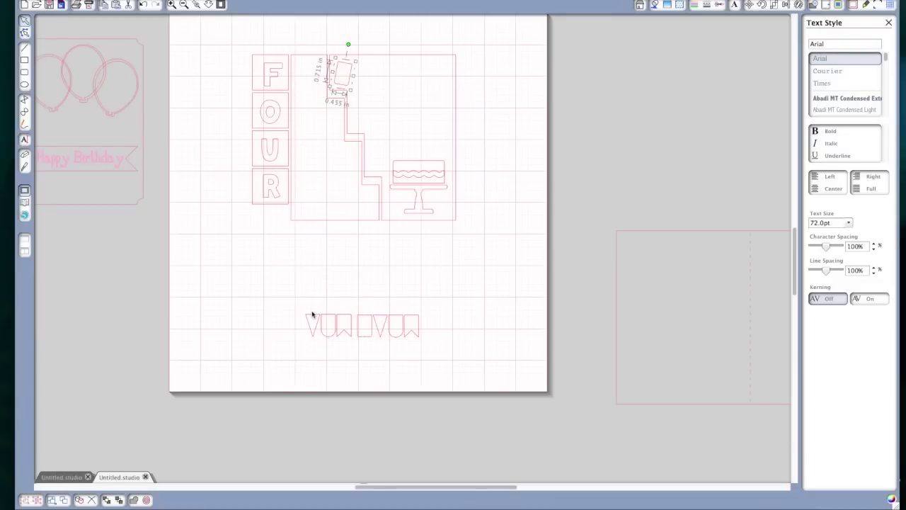
pyautogui.moveTo(312, 315); pyautogui.dragTo(363, 66)
pyautogui.moveTo(330, 319); pyautogui.dragTo(381, 71)
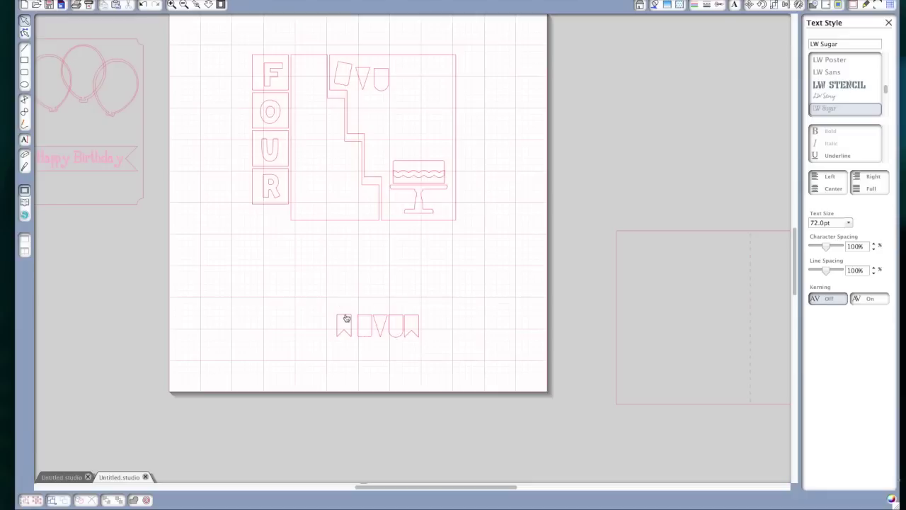
pyautogui.moveTo(347, 319); pyautogui.dragTo(405, 73)
pyautogui.moveTo(361, 320); pyautogui.dragTo(423, 74)
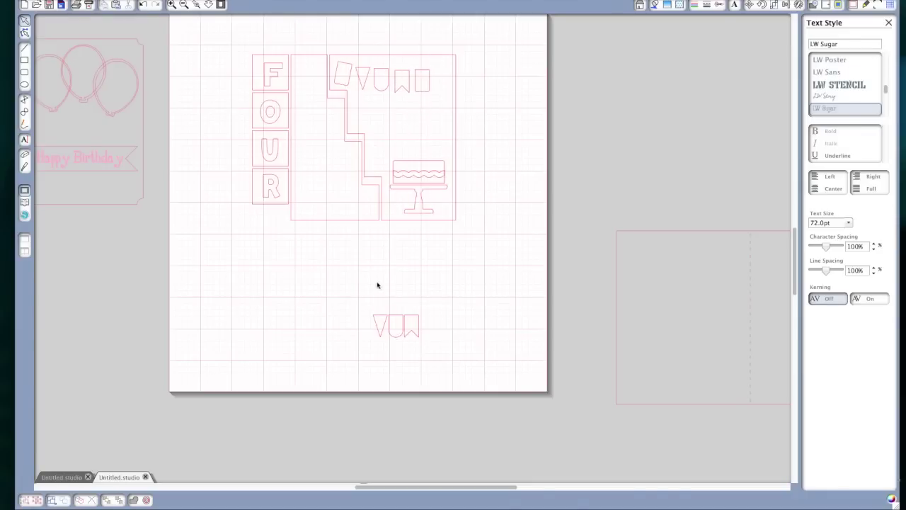
pyautogui.moveTo(379, 320); pyautogui.dragTo(438, 75)
pyautogui.moveTo(392, 320); pyautogui.dragTo(451, 71)
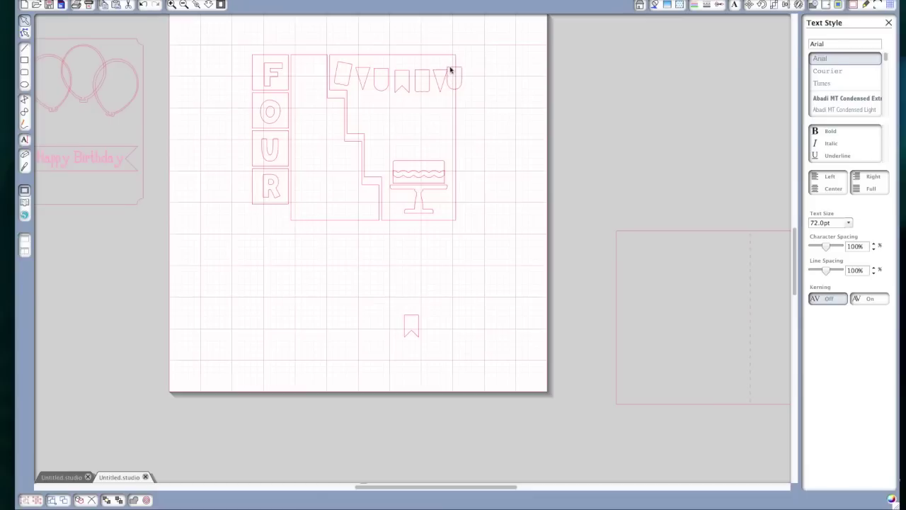
# Shift a V pennant right along the row and tilt the end U pennant
pyautogui.click(364, 68)
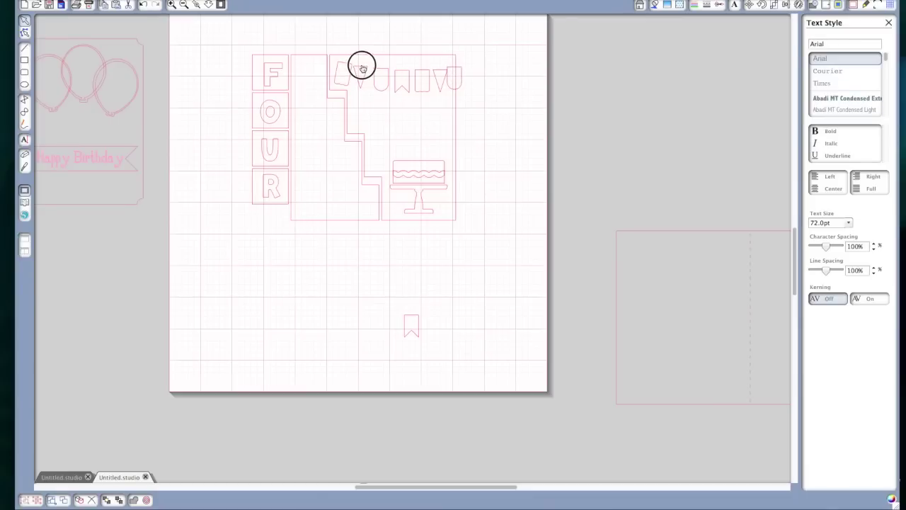
pyautogui.moveTo(386, 73); pyautogui.dragTo(430, 67)
pyautogui.click(458, 69)
pyautogui.click(449, 75)
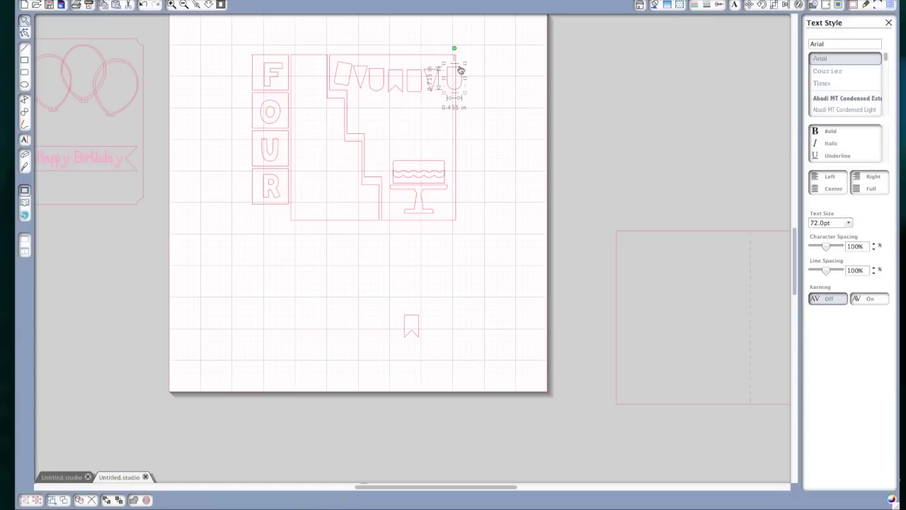
pyautogui.moveTo(455, 49); pyautogui.dragTo(451, 68)
# Delete the leftover pennant below the cake and drag the step card base onto the mat
pyautogui.click(413, 324)
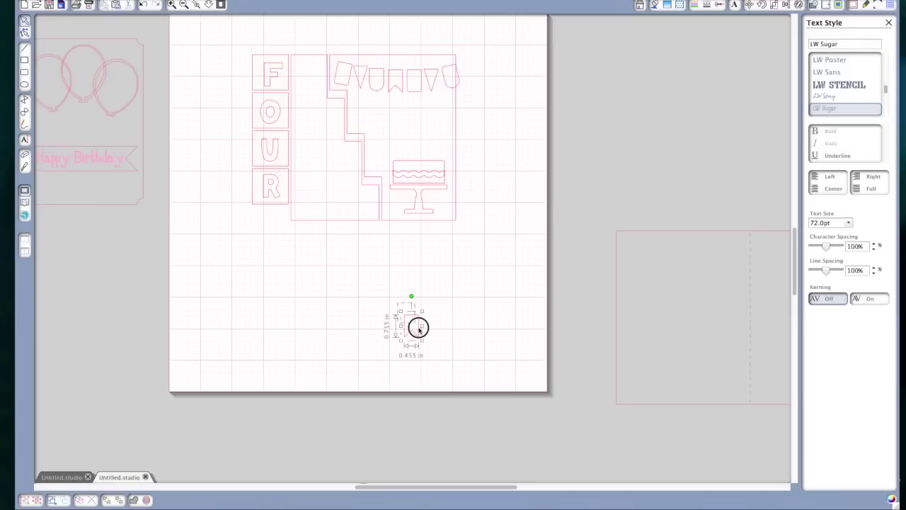
pyautogui.press('Delete')
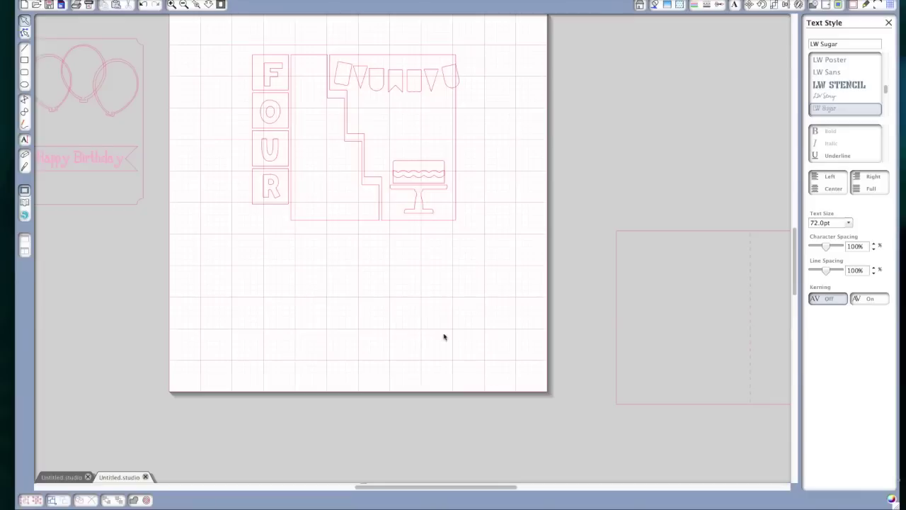
pyautogui.moveTo(676, 231); pyautogui.dragTo(255, 229)
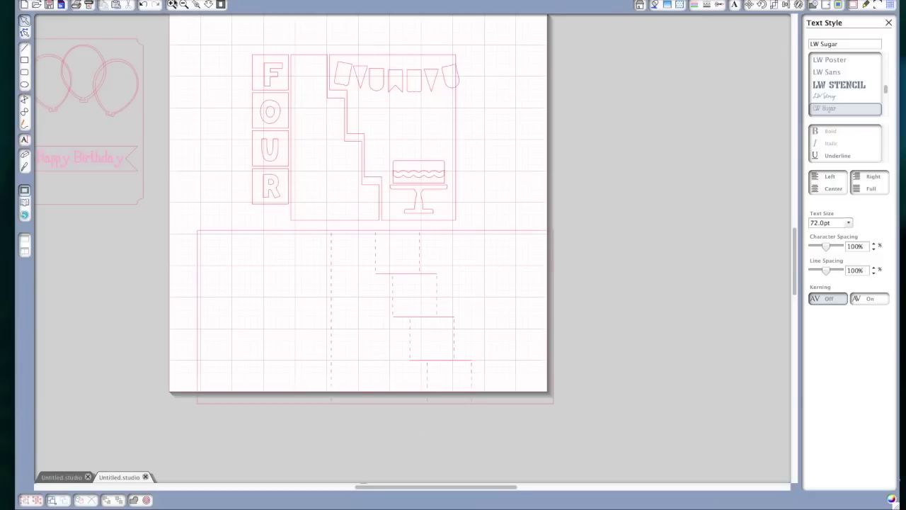
# Zoom out to view the whole card layout on the mat
pyautogui.click(184, 5)
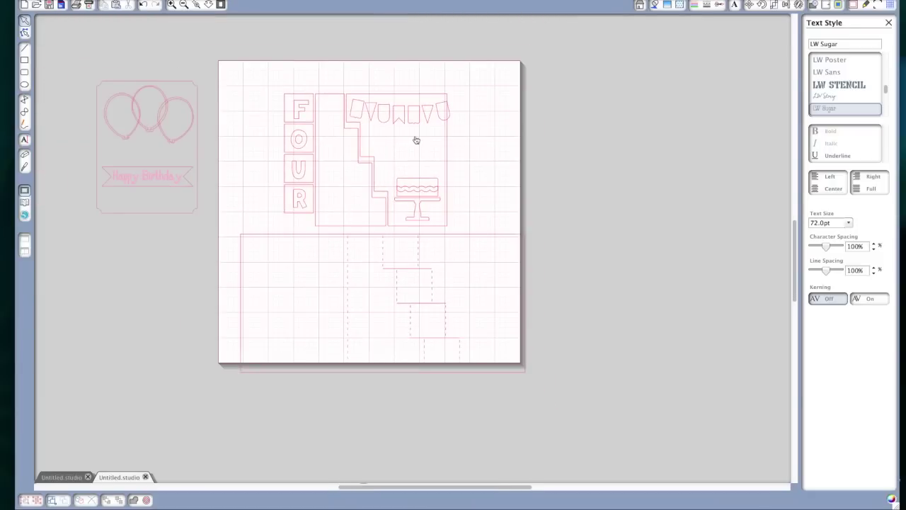